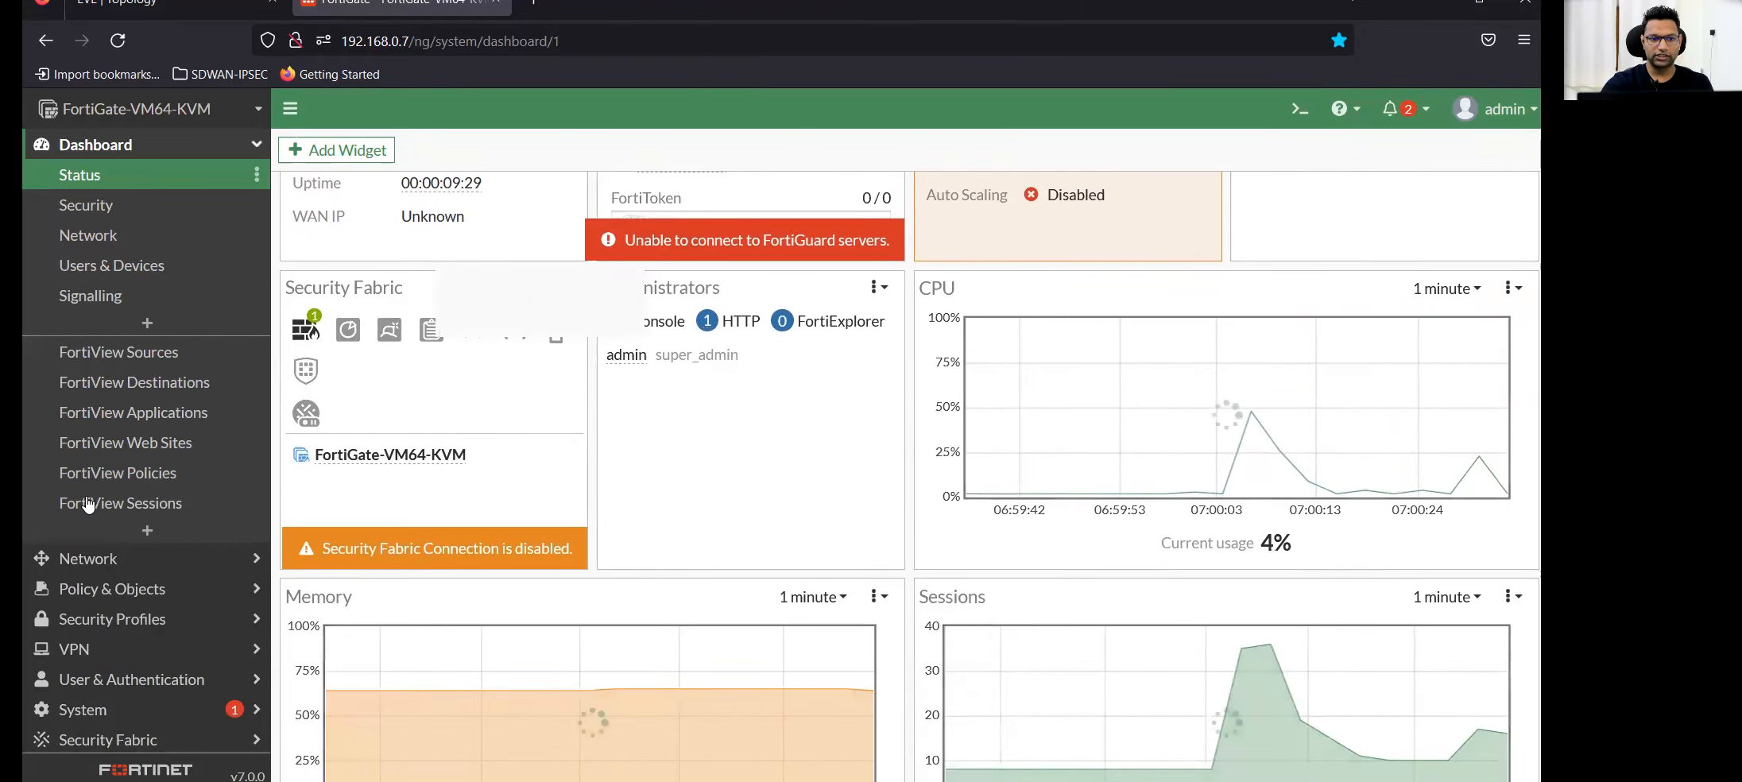
Open the port1 interface's settings from the network interfaces list.
left_click(103, 561)
left_click(109, 210)
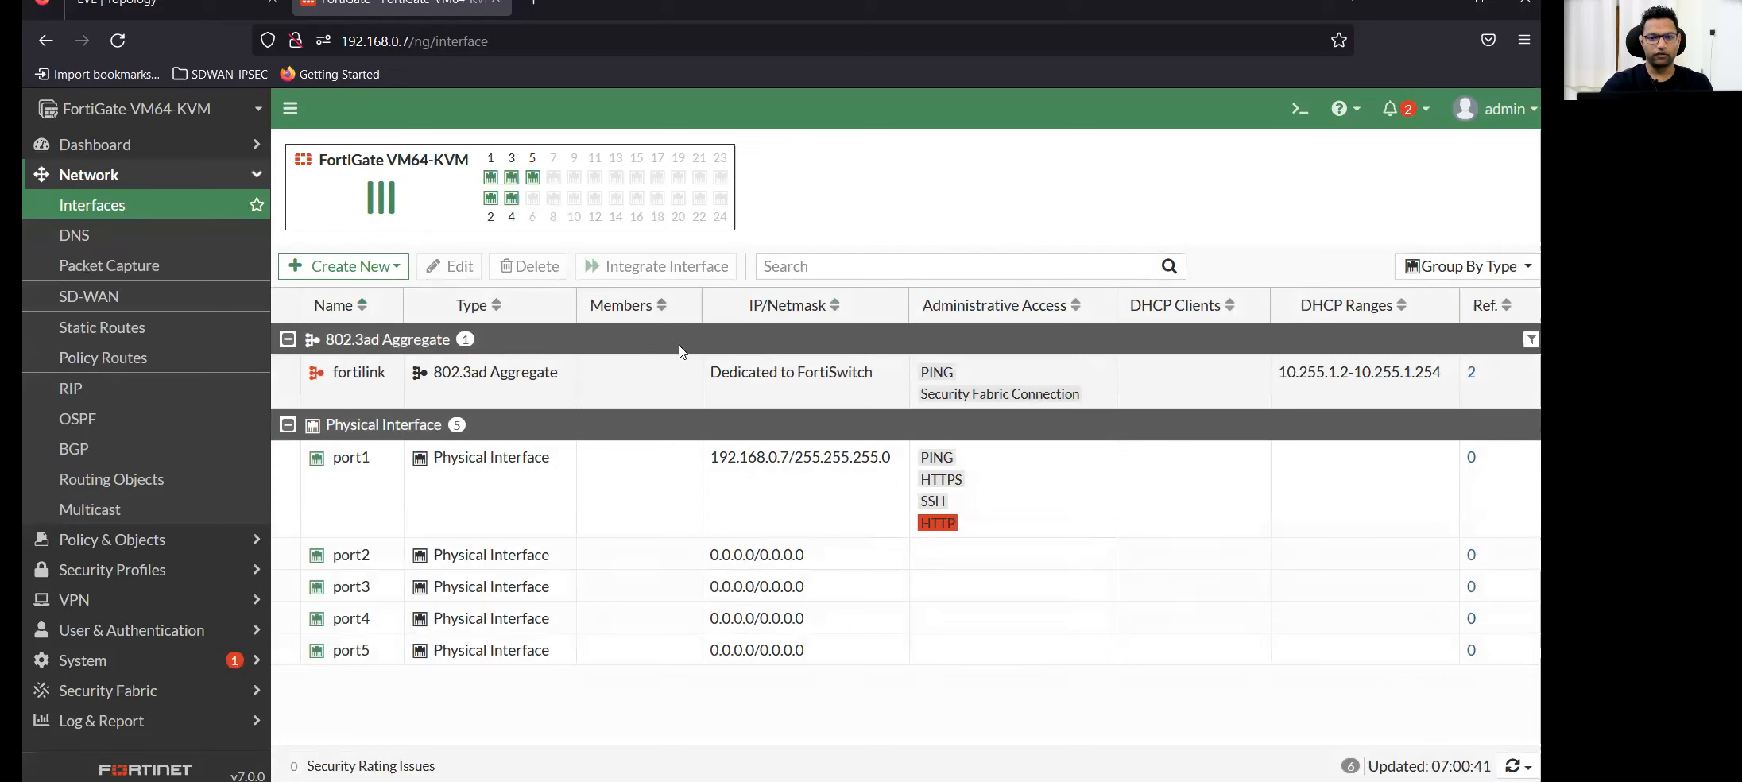
left_click(575, 510)
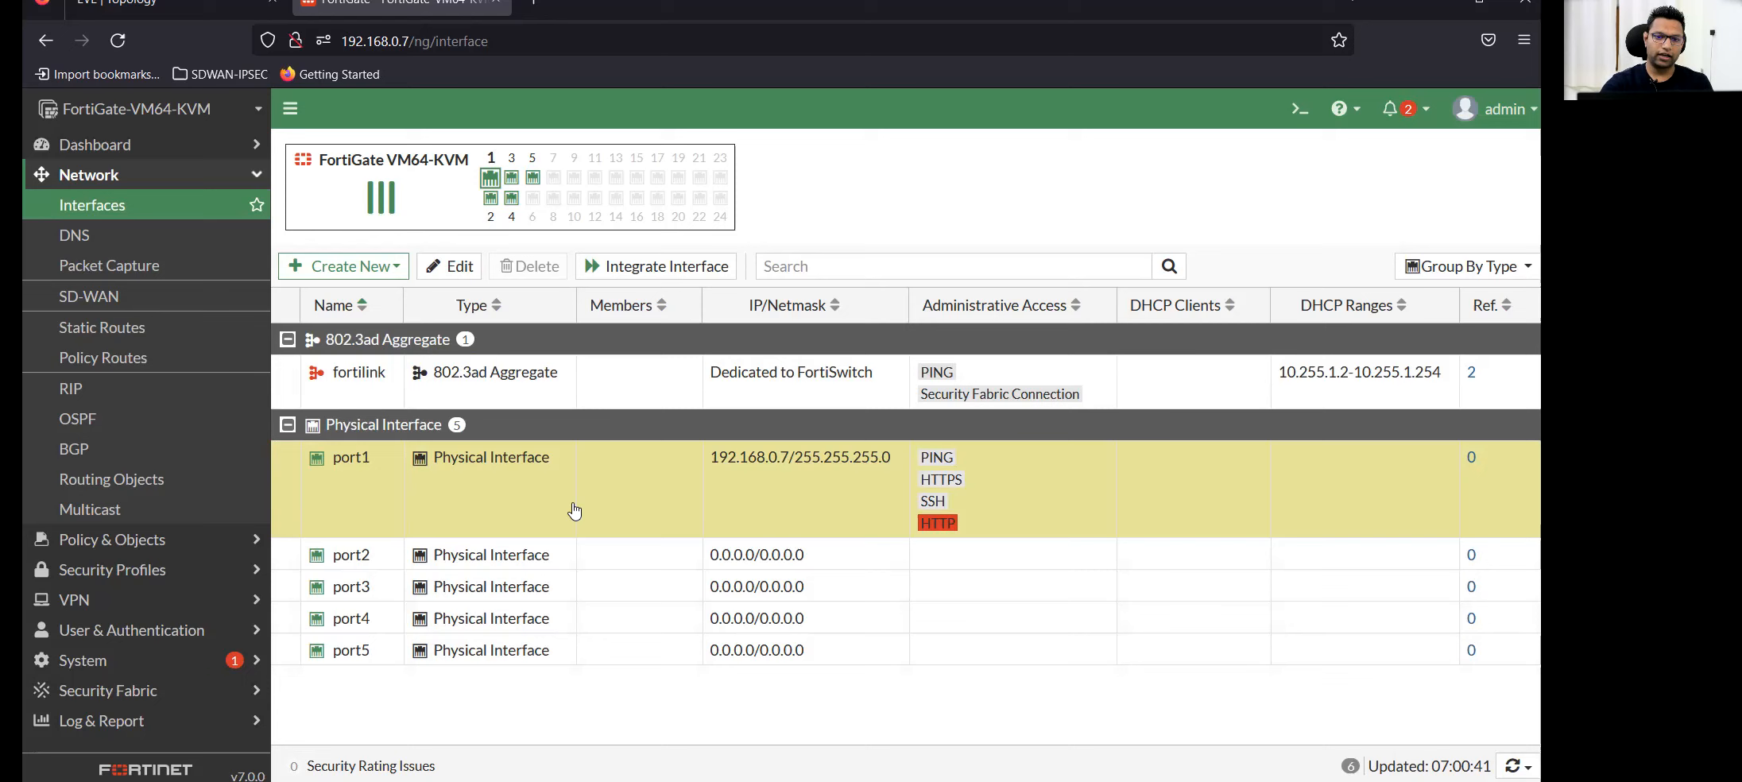
double_click(575, 510)
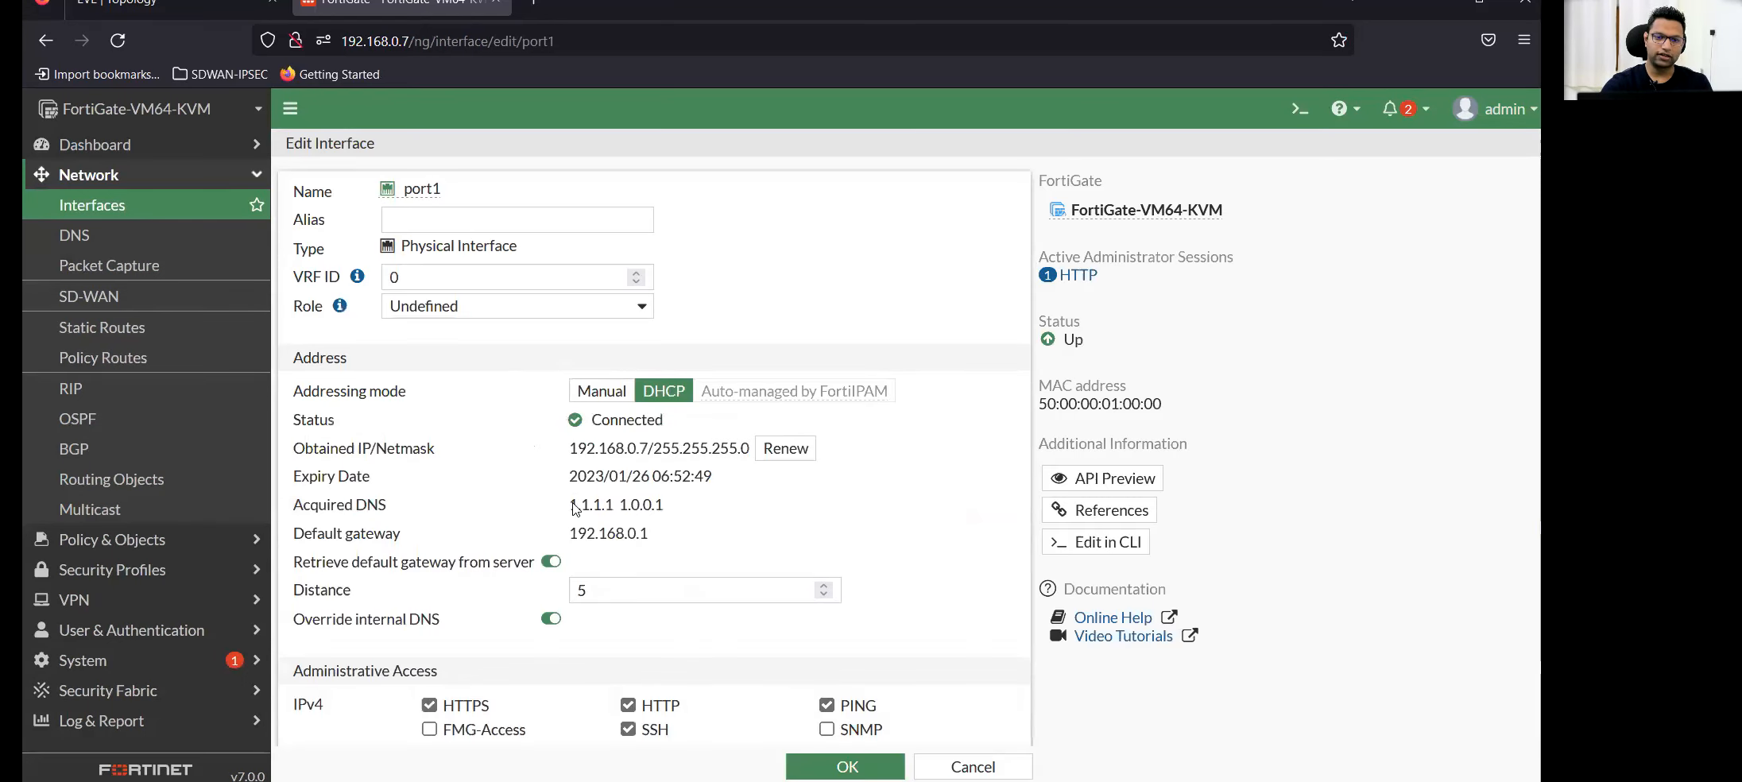
Examine port1's obtained IP address, acquired DNS, default gateway and administrative access settings, comparing them with the EVE topology.
left_click_drag(598, 450, 683, 450)
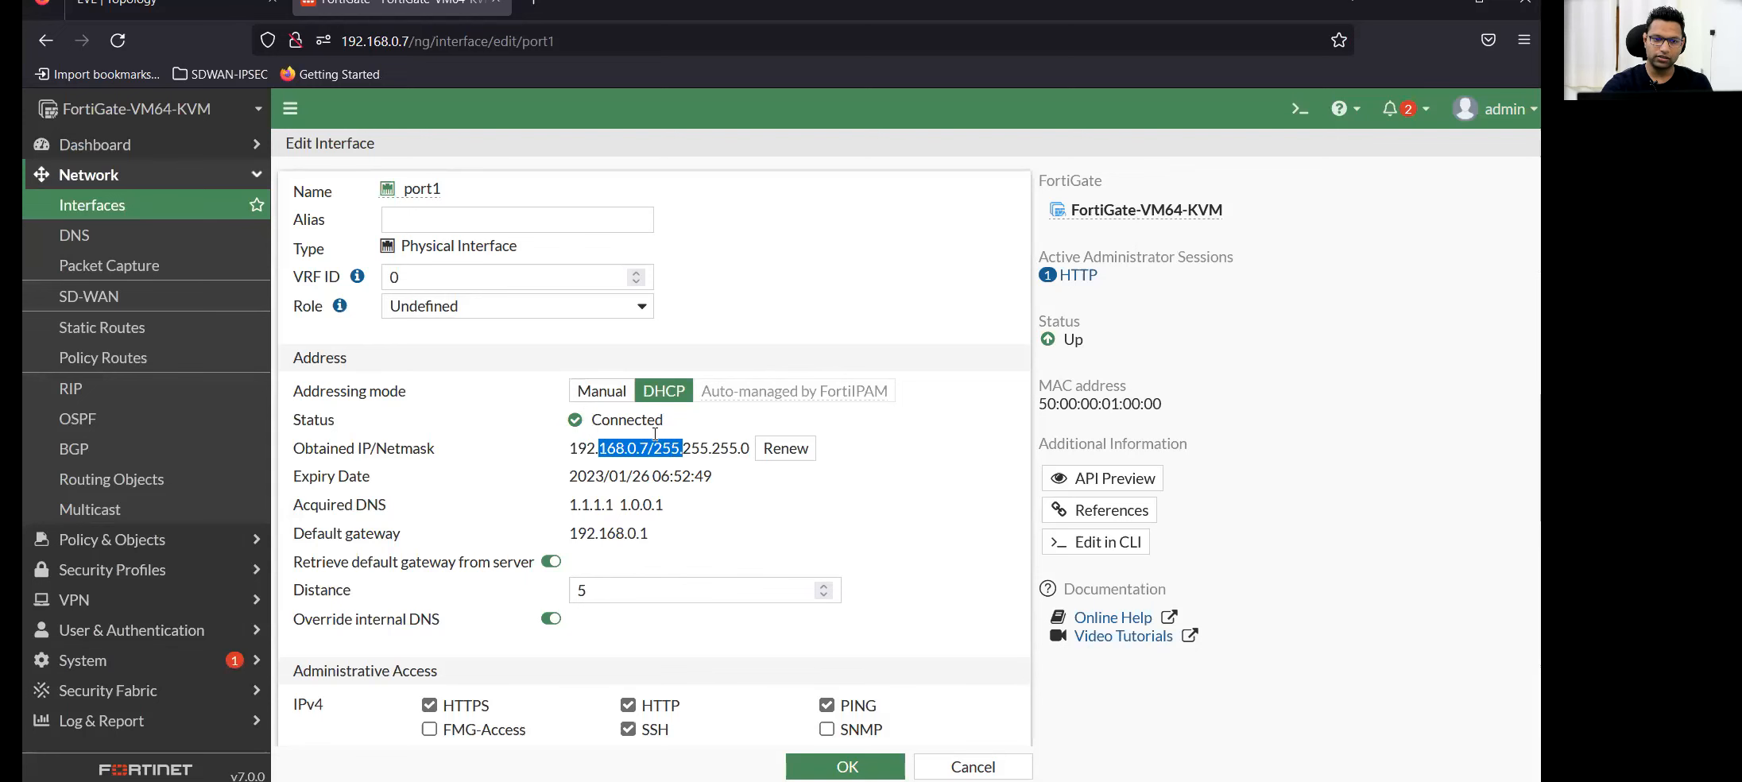
left_click(144, 13)
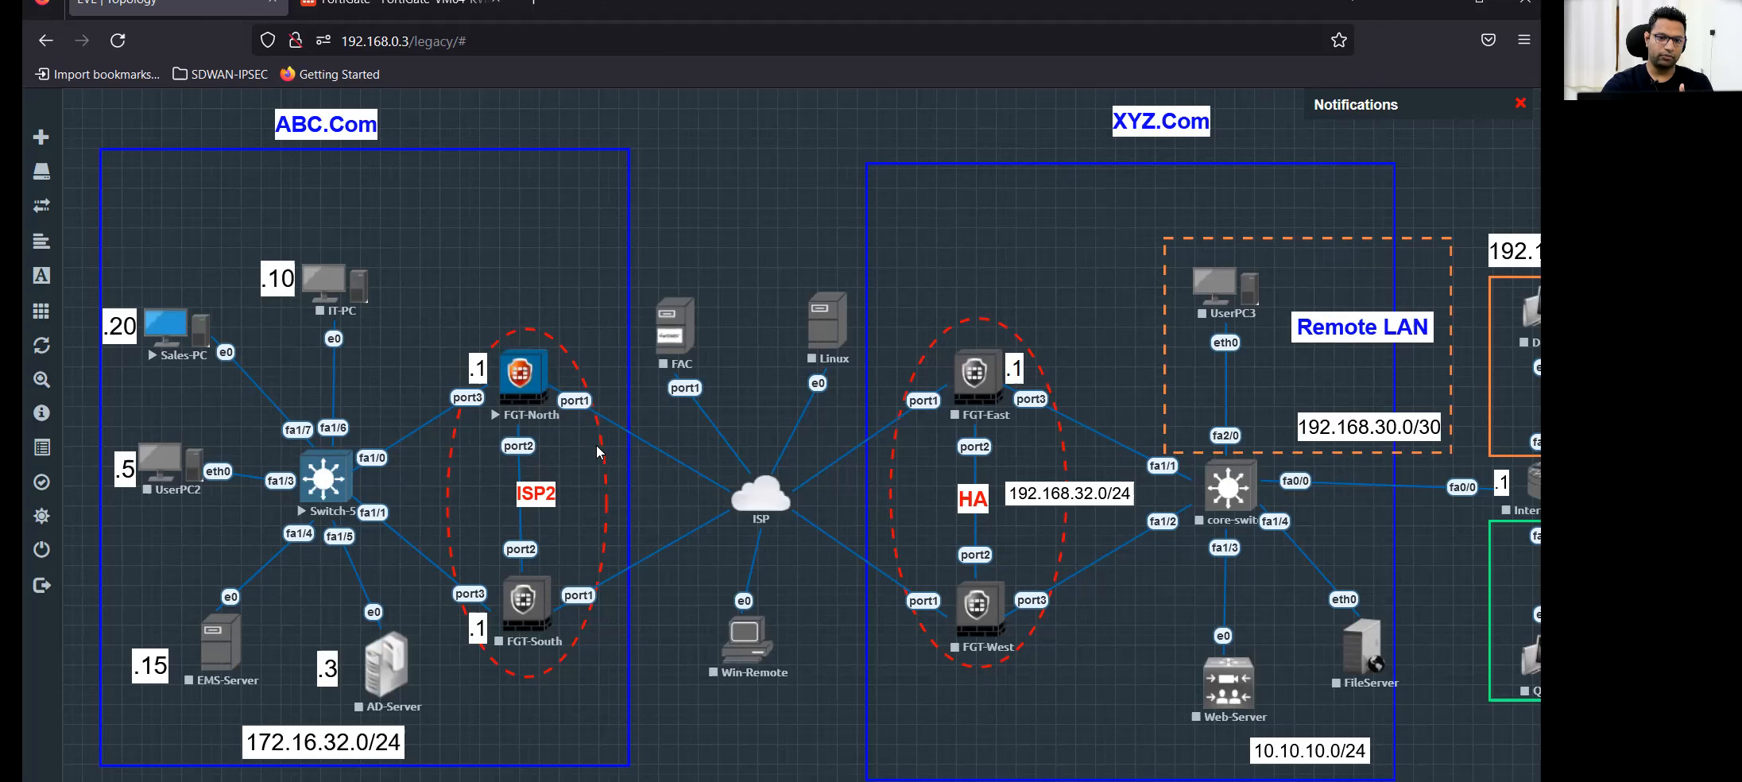
left_click(407, 15)
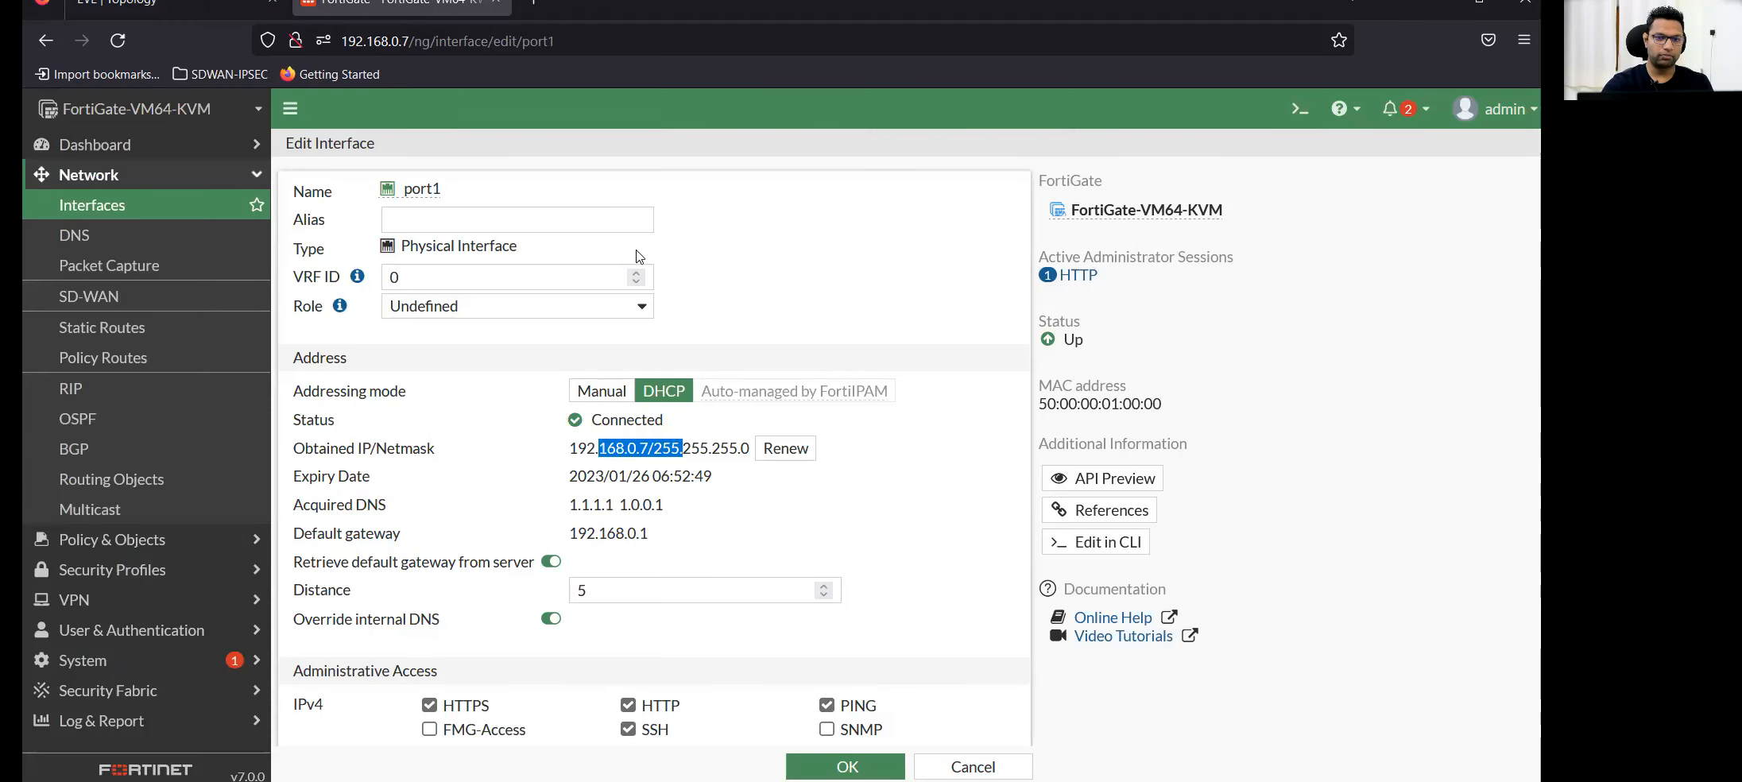
left_click(630, 439)
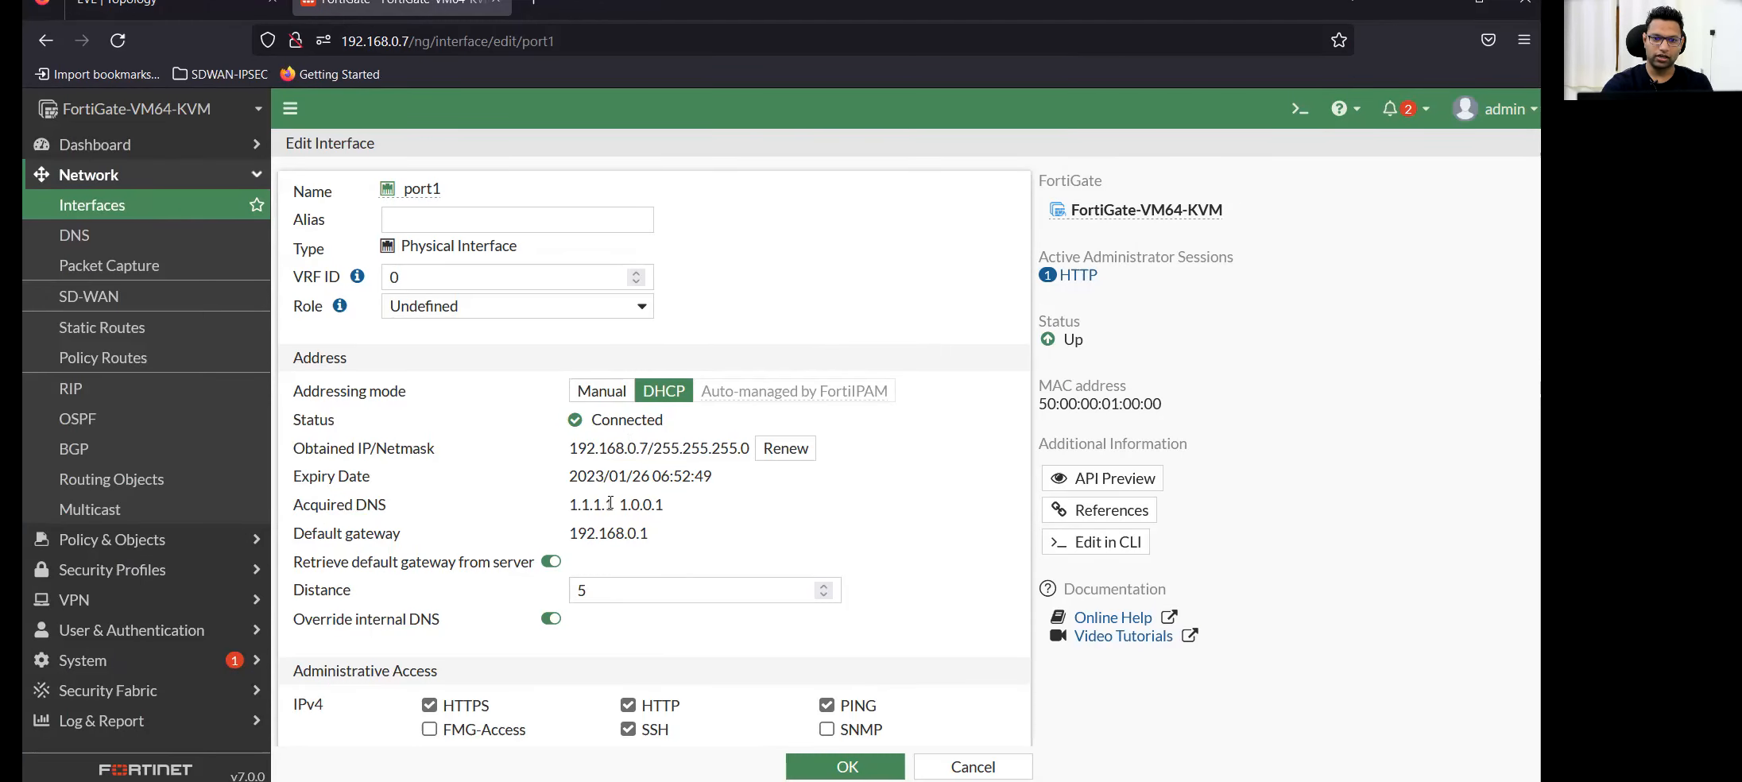
left_click_drag(566, 536, 682, 546)
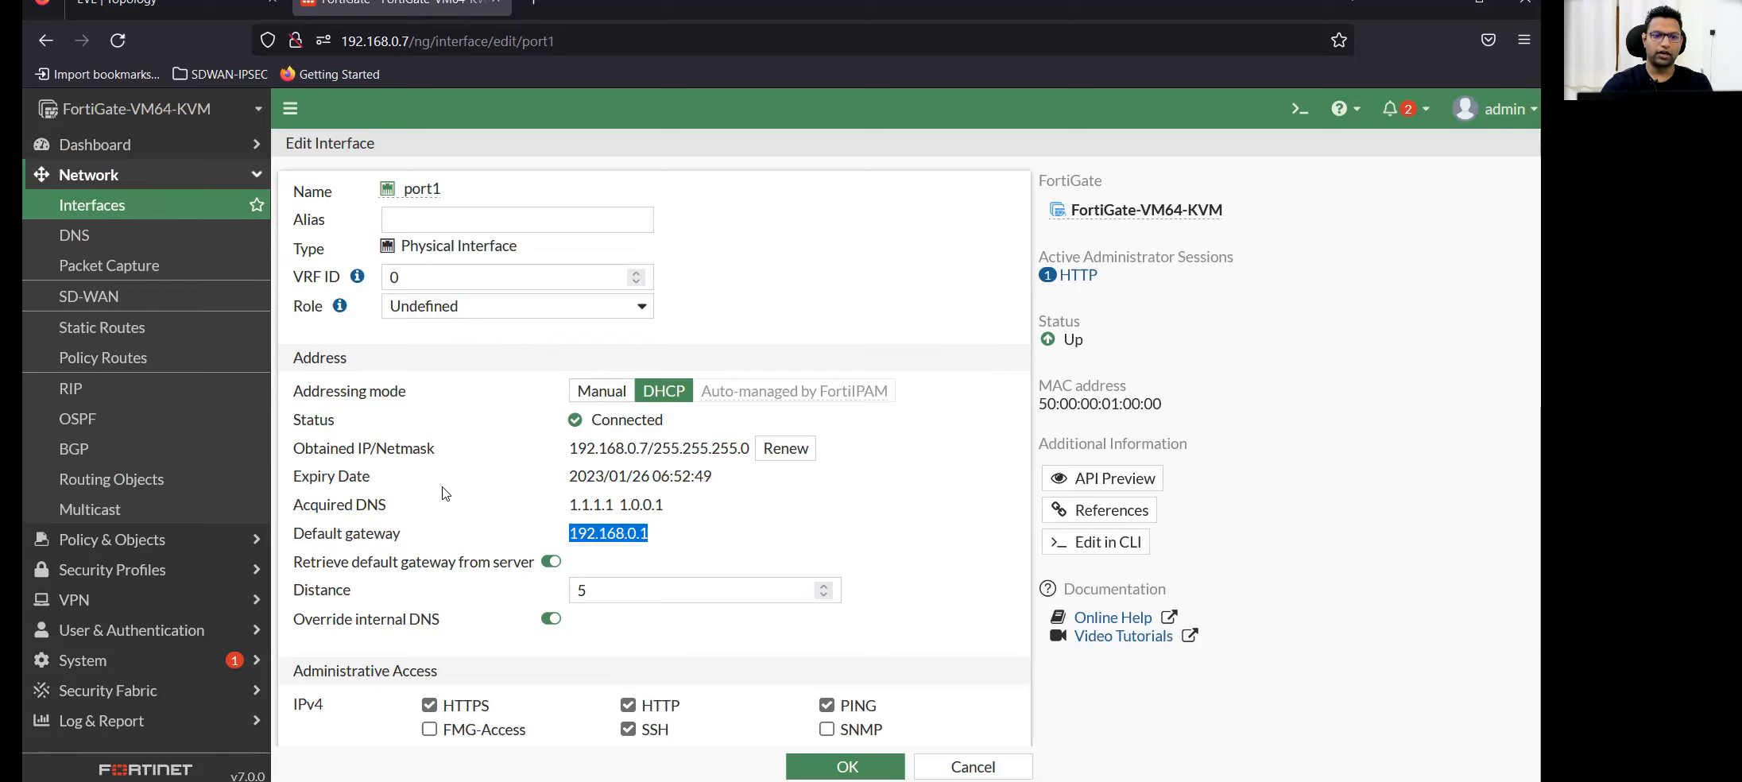
left_click_drag(573, 498, 676, 507)
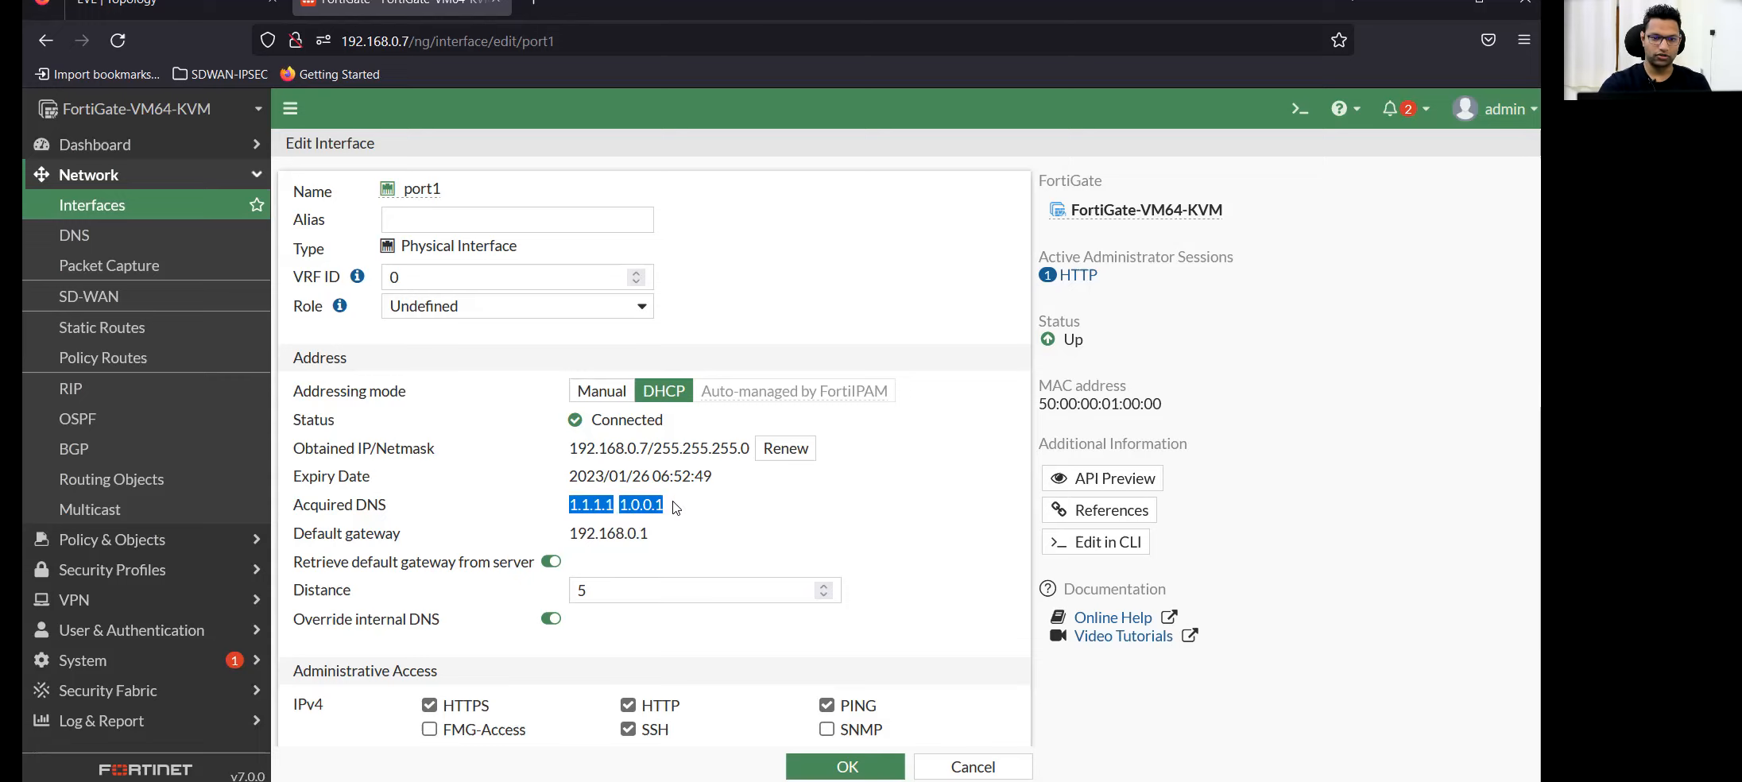
scroll(650, 472, "down", 3)
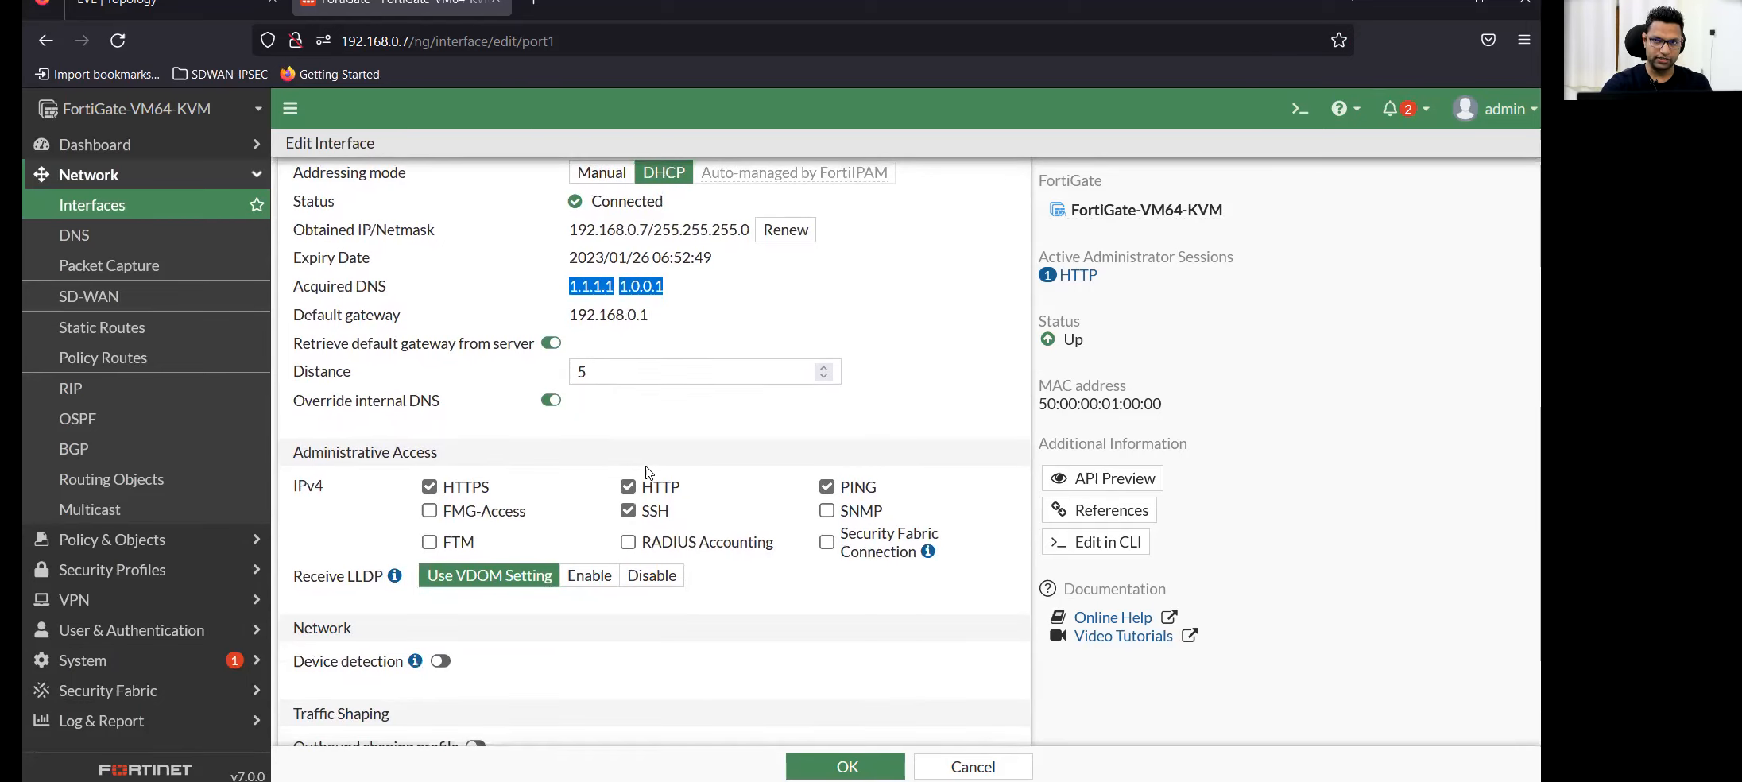
Switch to the EVE topology, circle the ABC.Com title and label the 172.16.32.0/24 subnet as LAN.
left_click(177, 11)
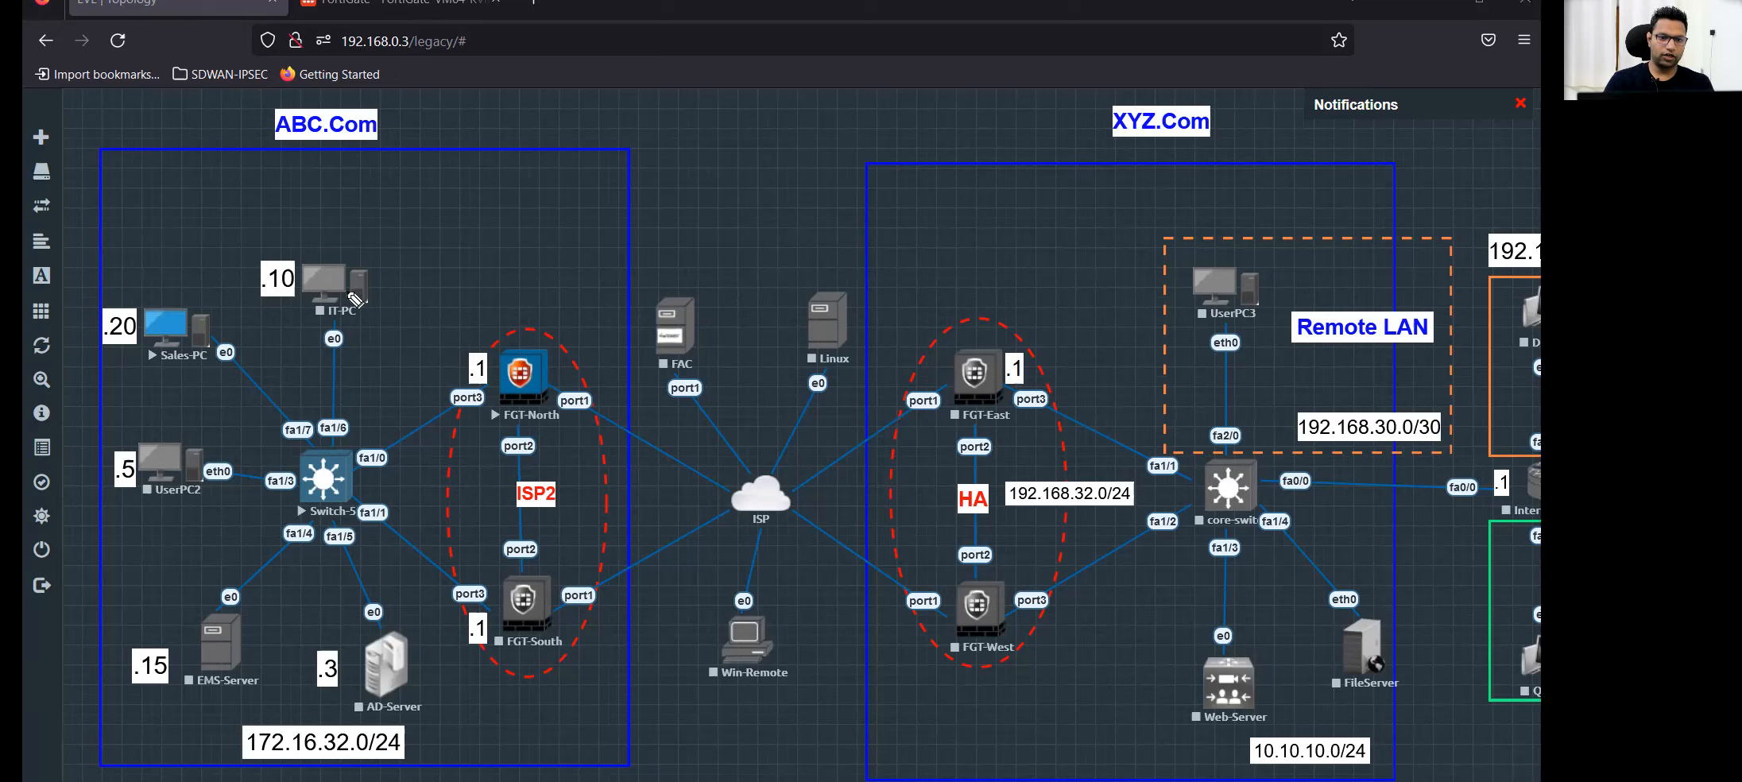
mouse_move(405, 121)
left_mouse_down()
mouse_move(306, 99)
mouse_move(274, 168)
mouse_move(409, 140)
mouse_move(389, 117)
left_mouse_up()
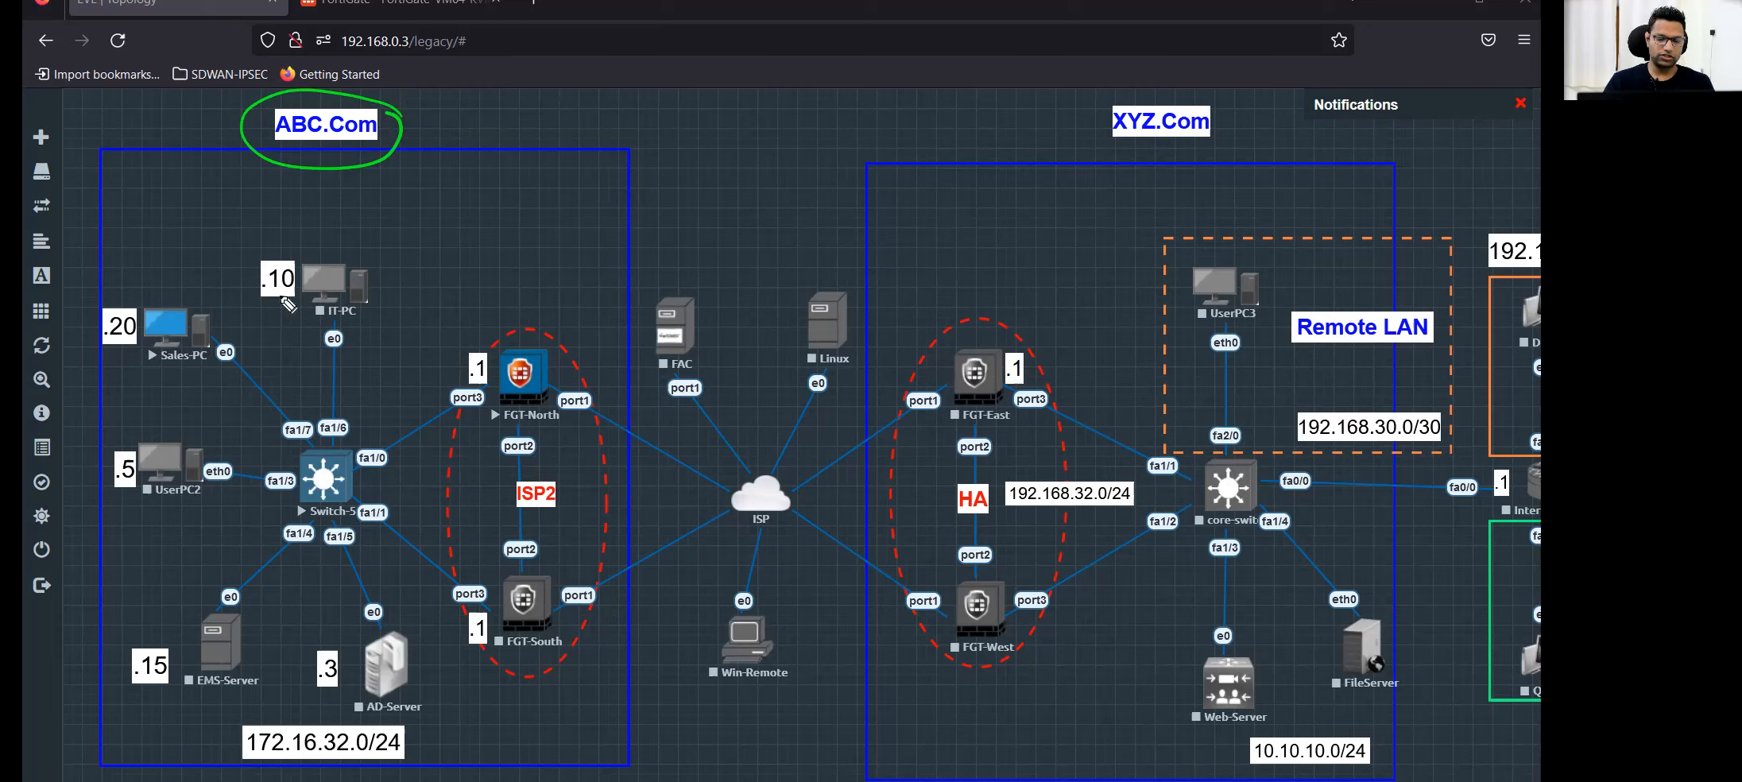
mouse_move(419, 739)
left_mouse_down()
mouse_move(541, 733)
mouse_move(538, 715)
left_mouse_up()
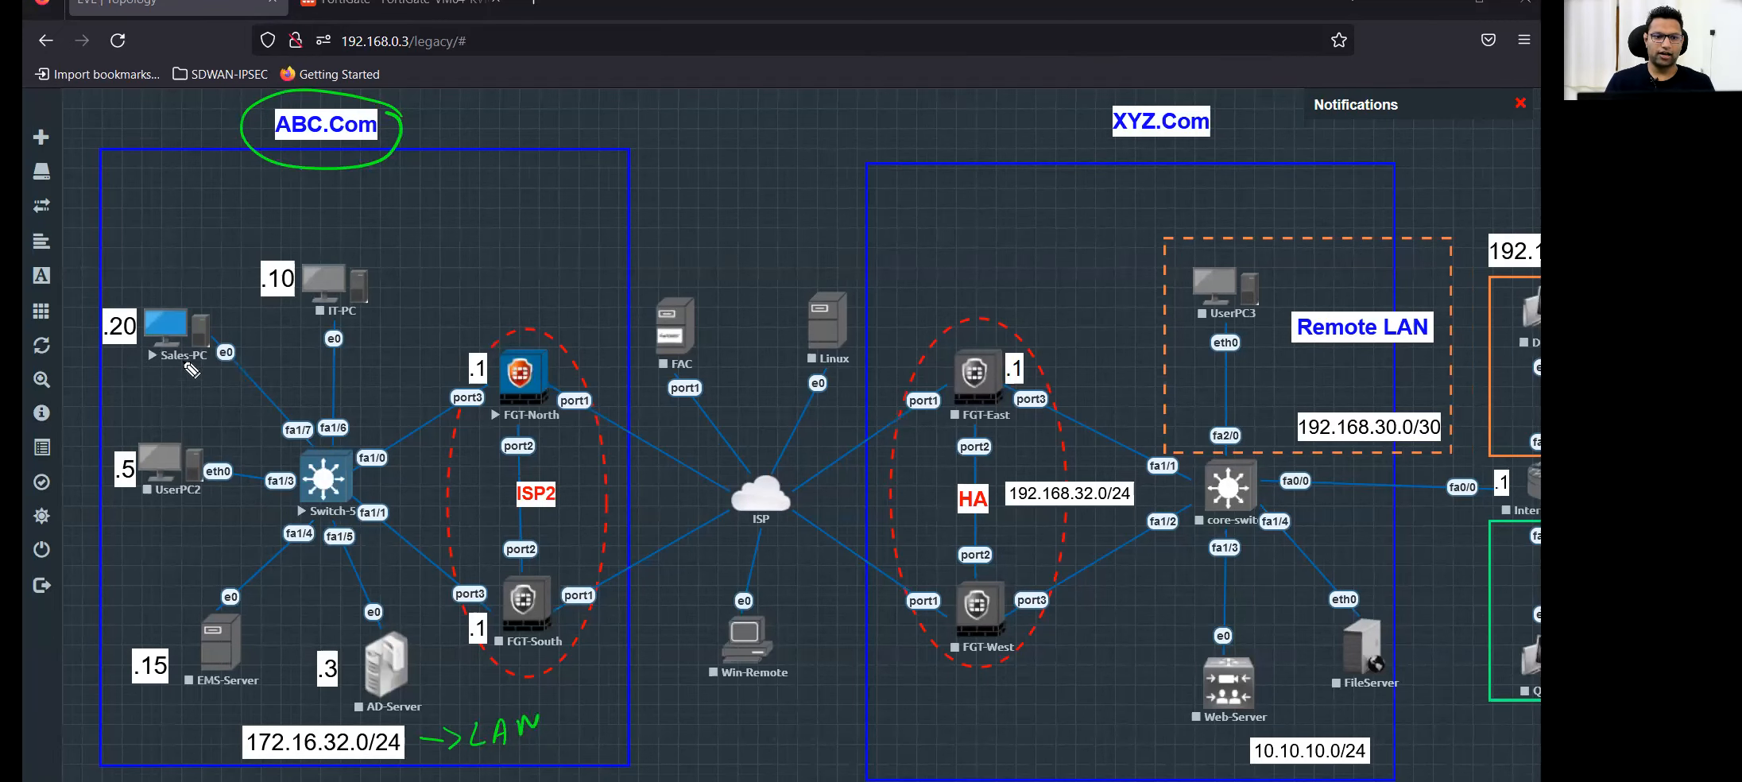
Underline Sales-PC, IT-PC, UserPC2, EMS-Server, AD-Server, FGT-North and FGT-South in the topology, and clear all drawn annotations.
left_click_drag(159, 368, 196, 365)
left_click_drag(326, 316, 370, 314)
left_click_drag(147, 498, 211, 494)
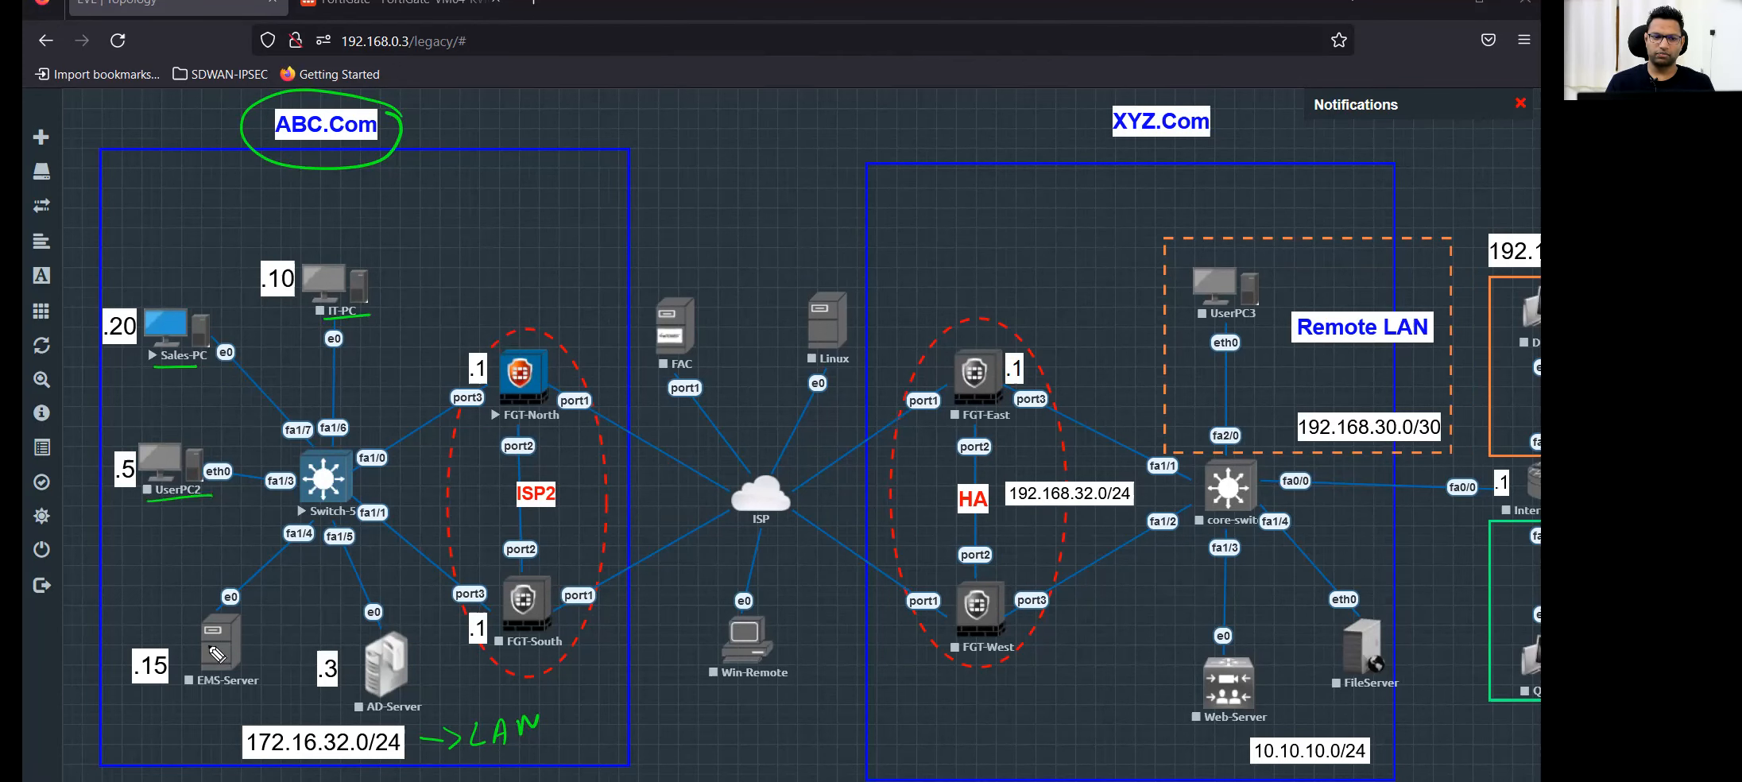
left_click_drag(181, 694, 260, 691)
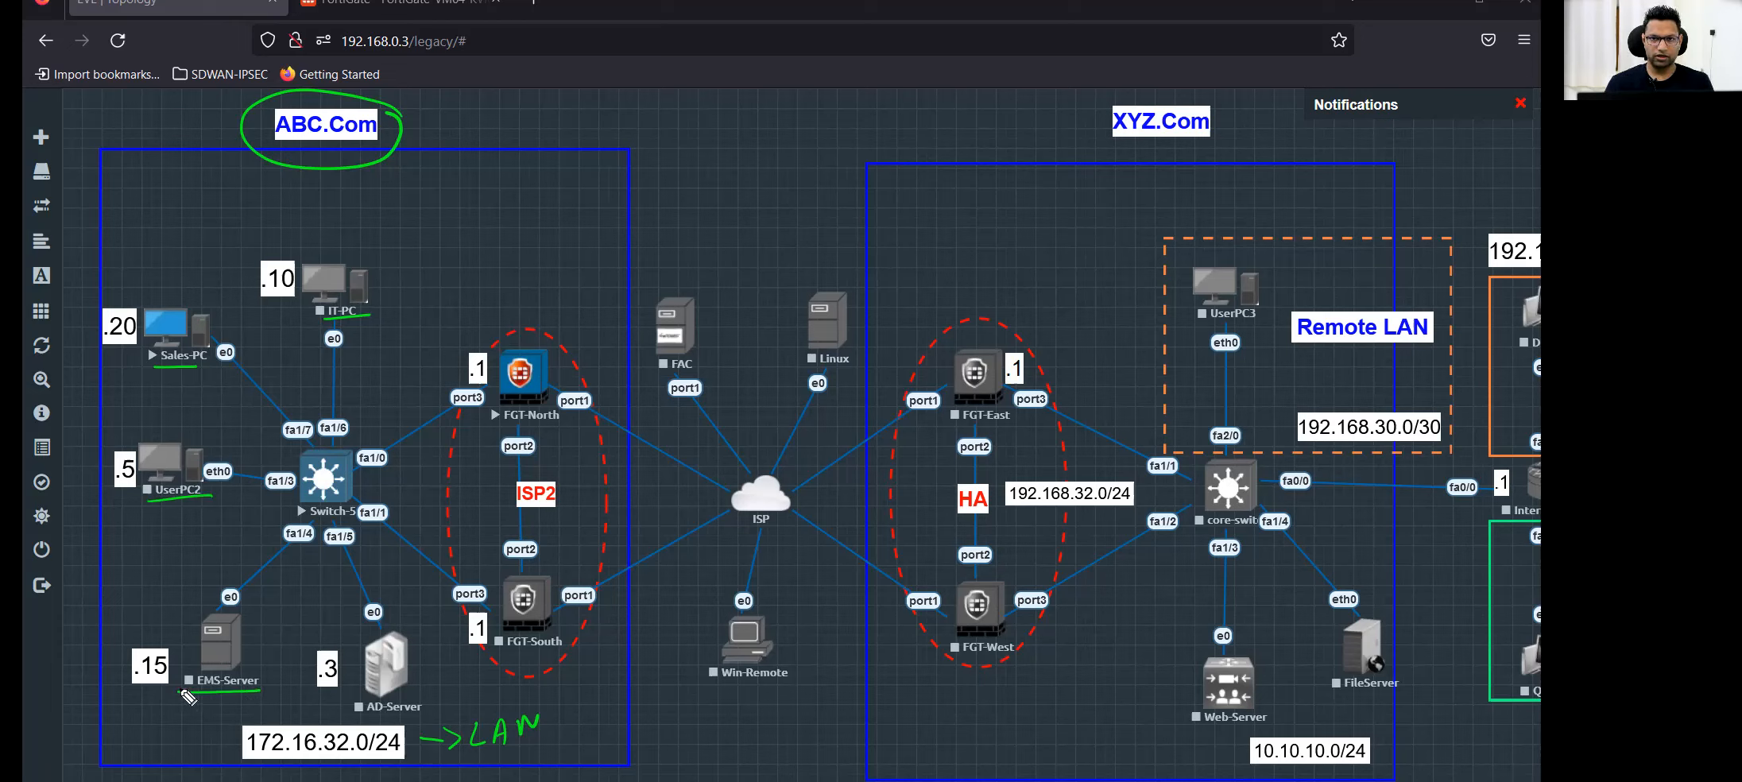
left_click_drag(371, 719, 436, 718)
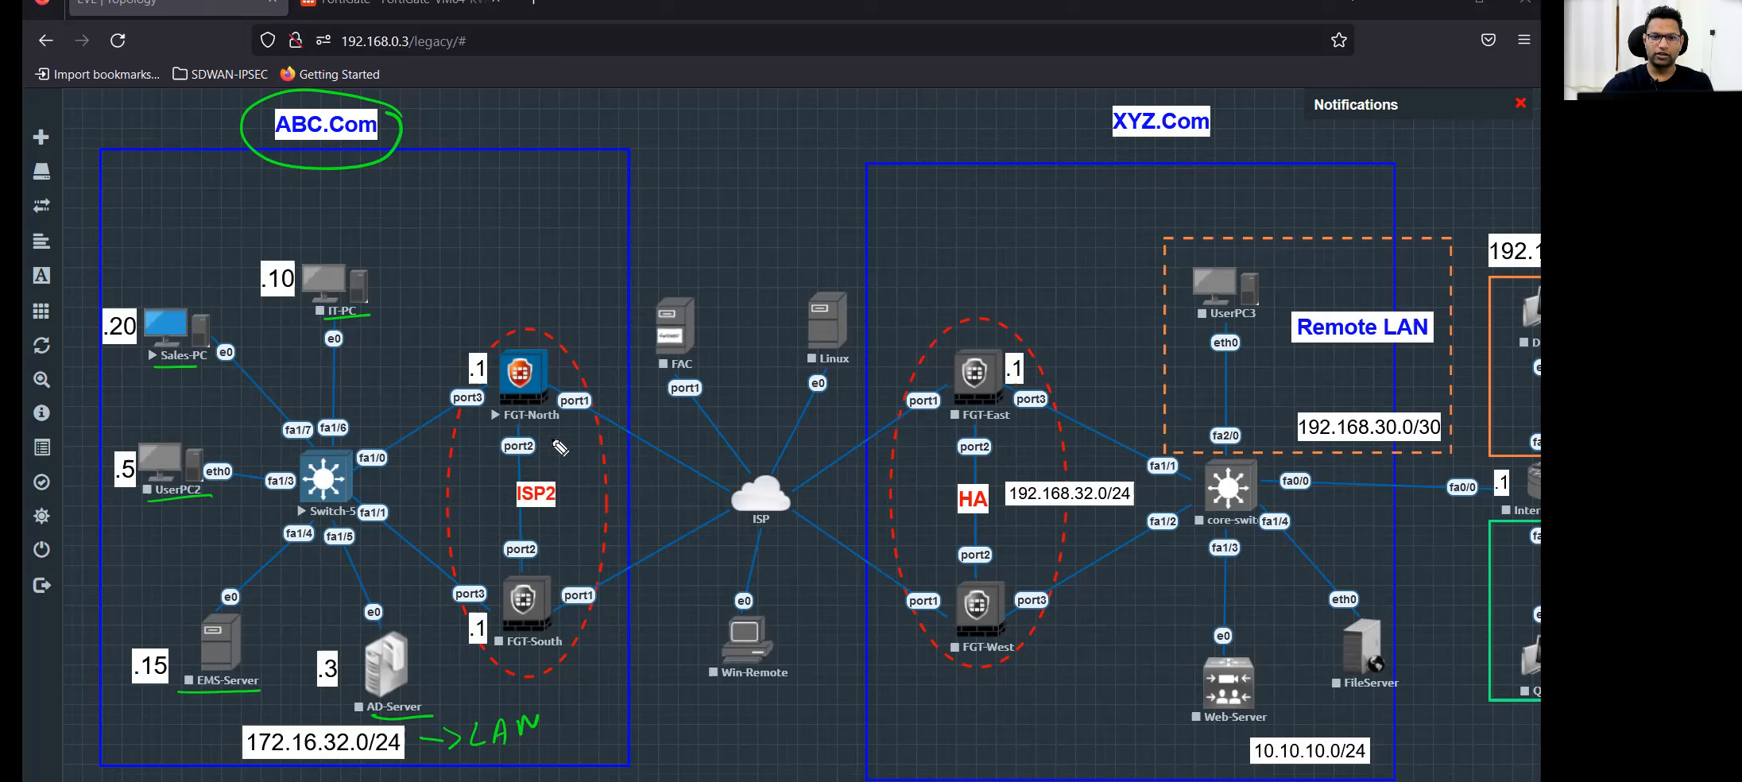
left_click_drag(494, 432, 554, 430)
left_click_drag(497, 659, 554, 655)
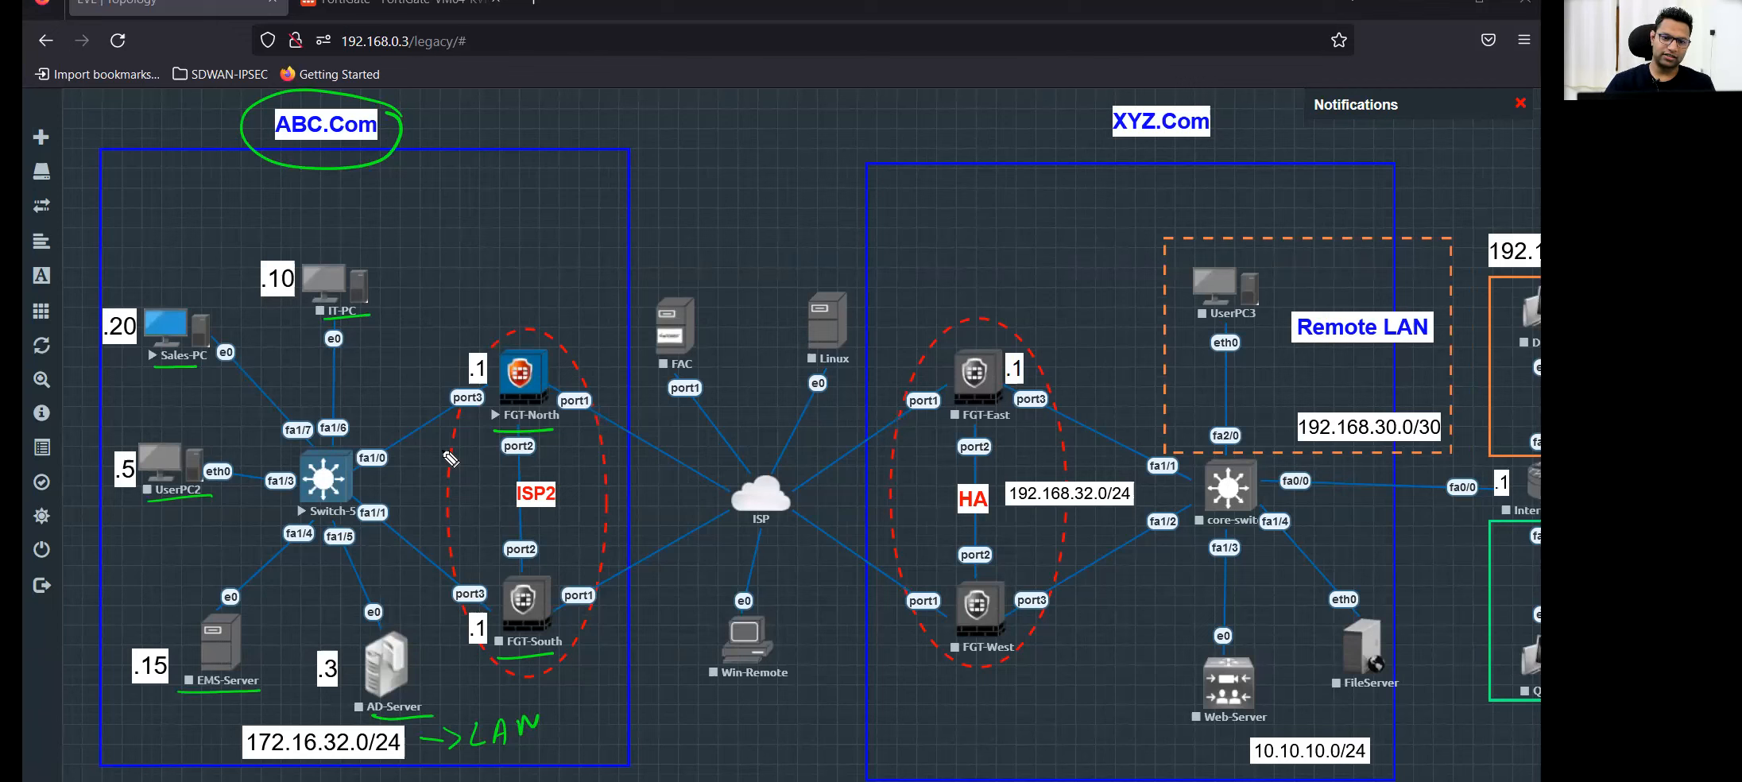
key("e")
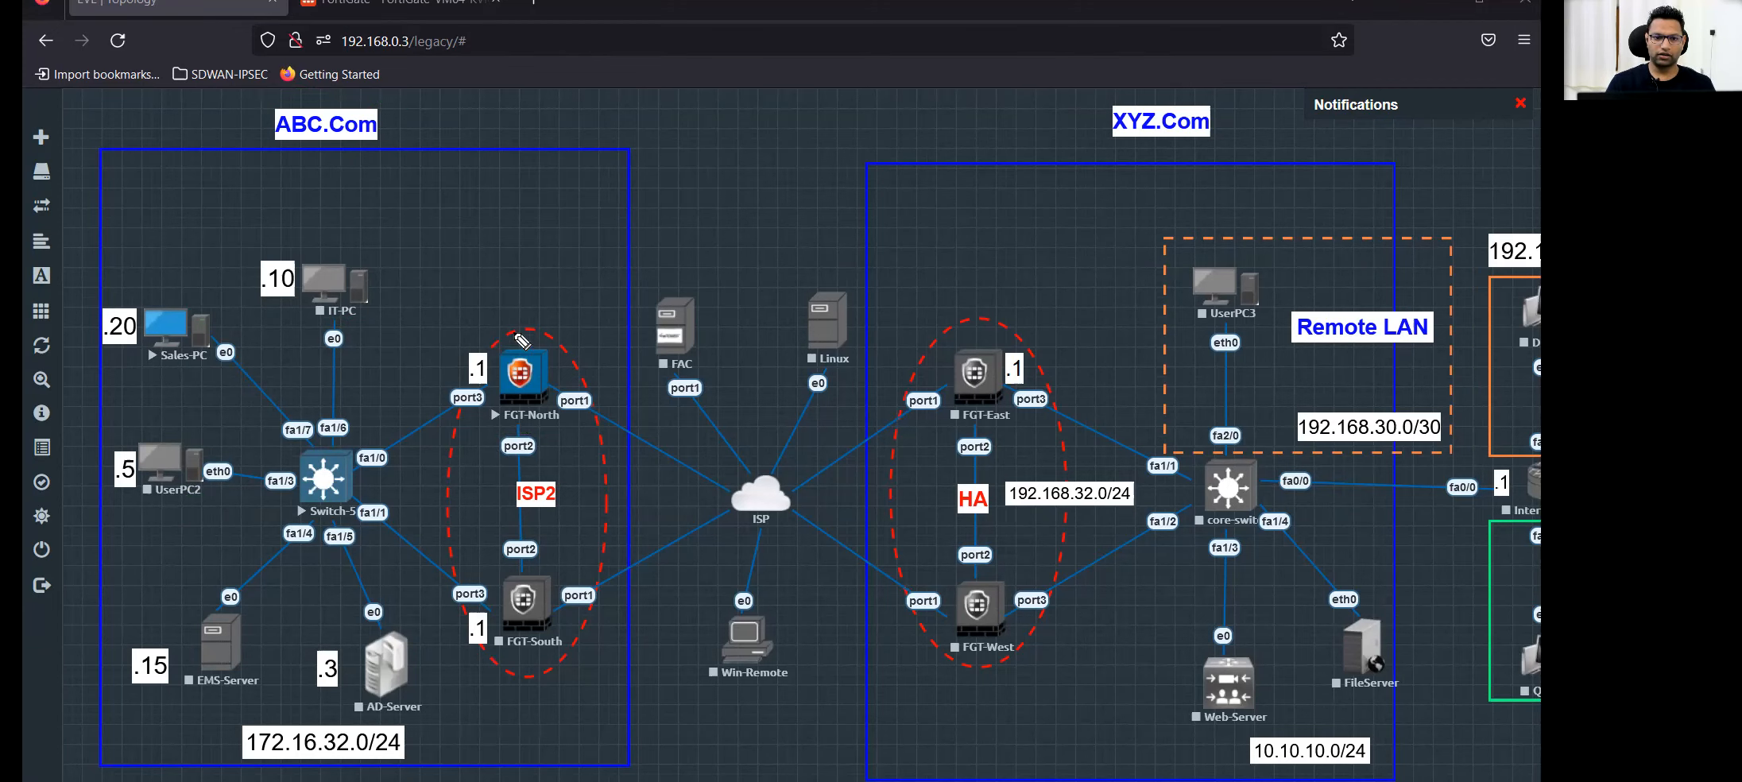
Mark FGT-North, Sales-PC, the 172.16.32.0/24 subnet, port3 and the ISP link, clear the marks, and underline the Sales-PC address .20.
left_click_drag(546, 328, 602, 316)
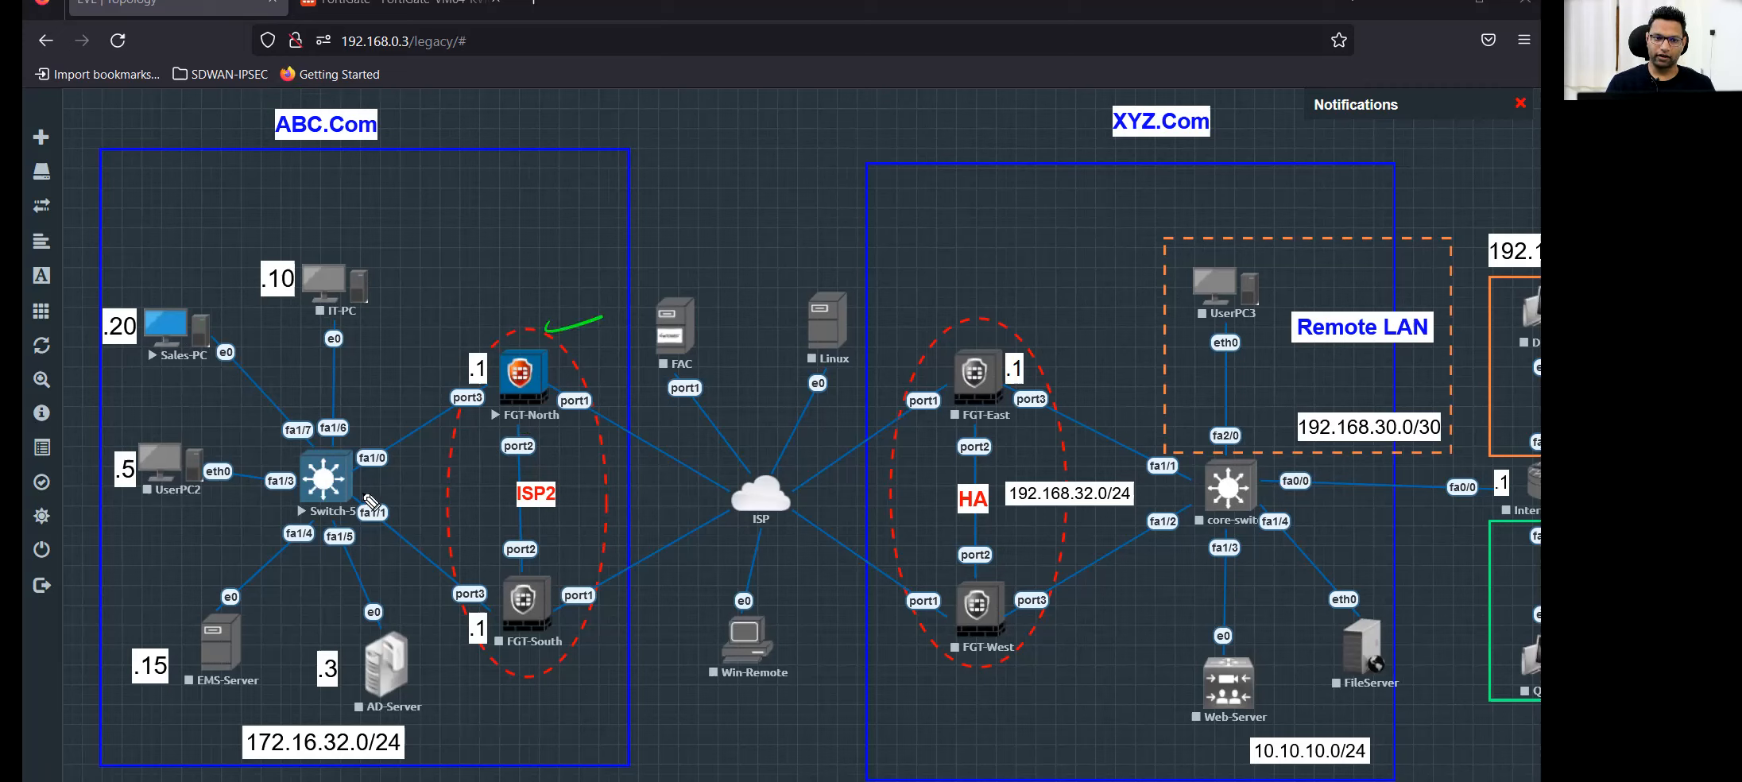
left_click_drag(137, 379, 219, 368)
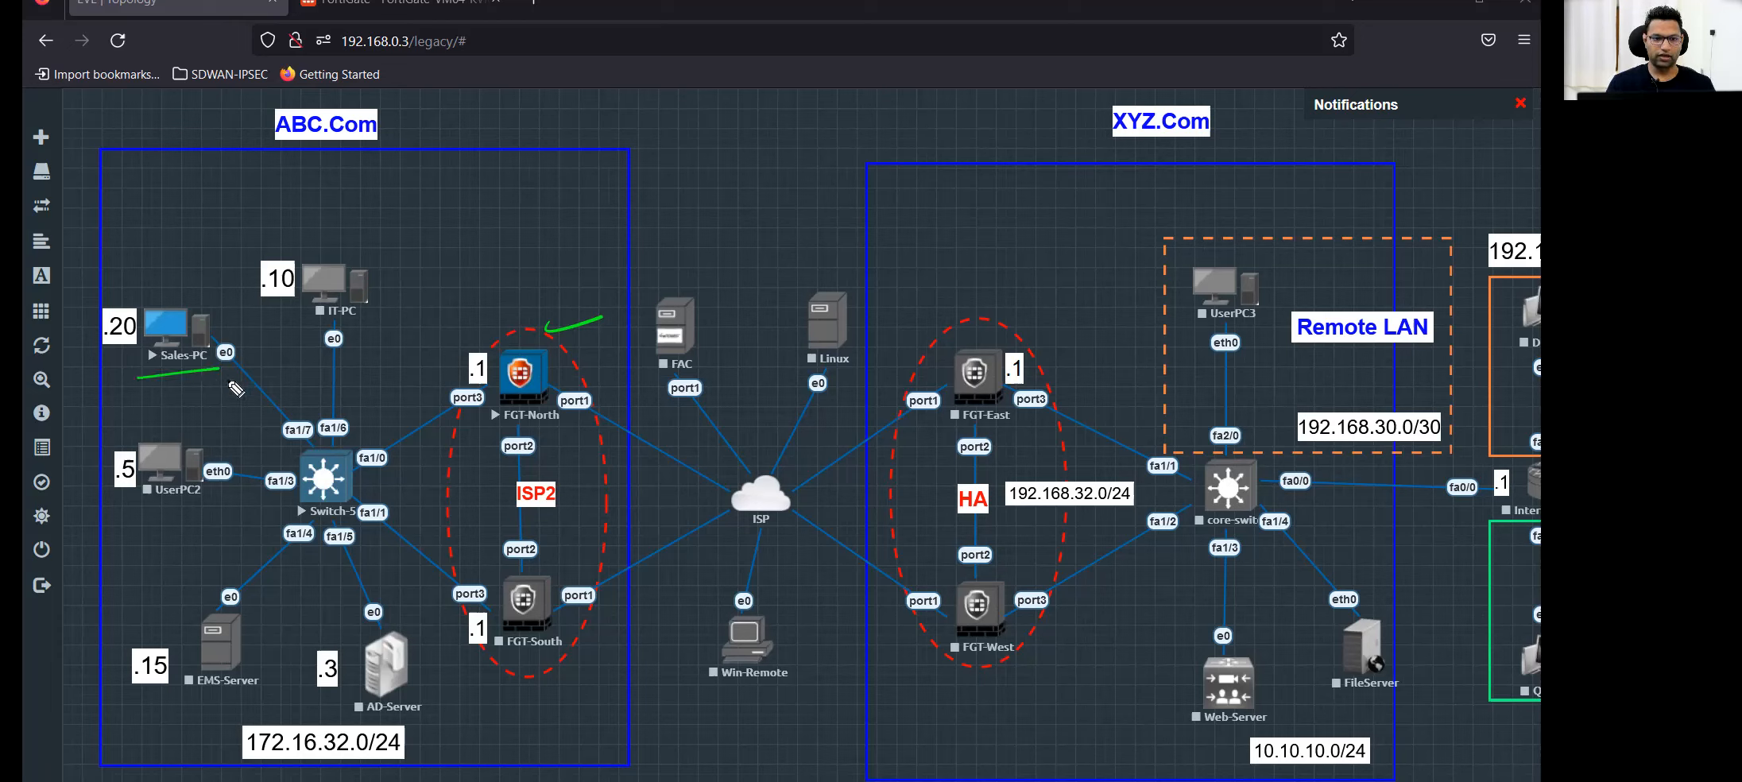
left_click_drag(194, 741, 261, 724)
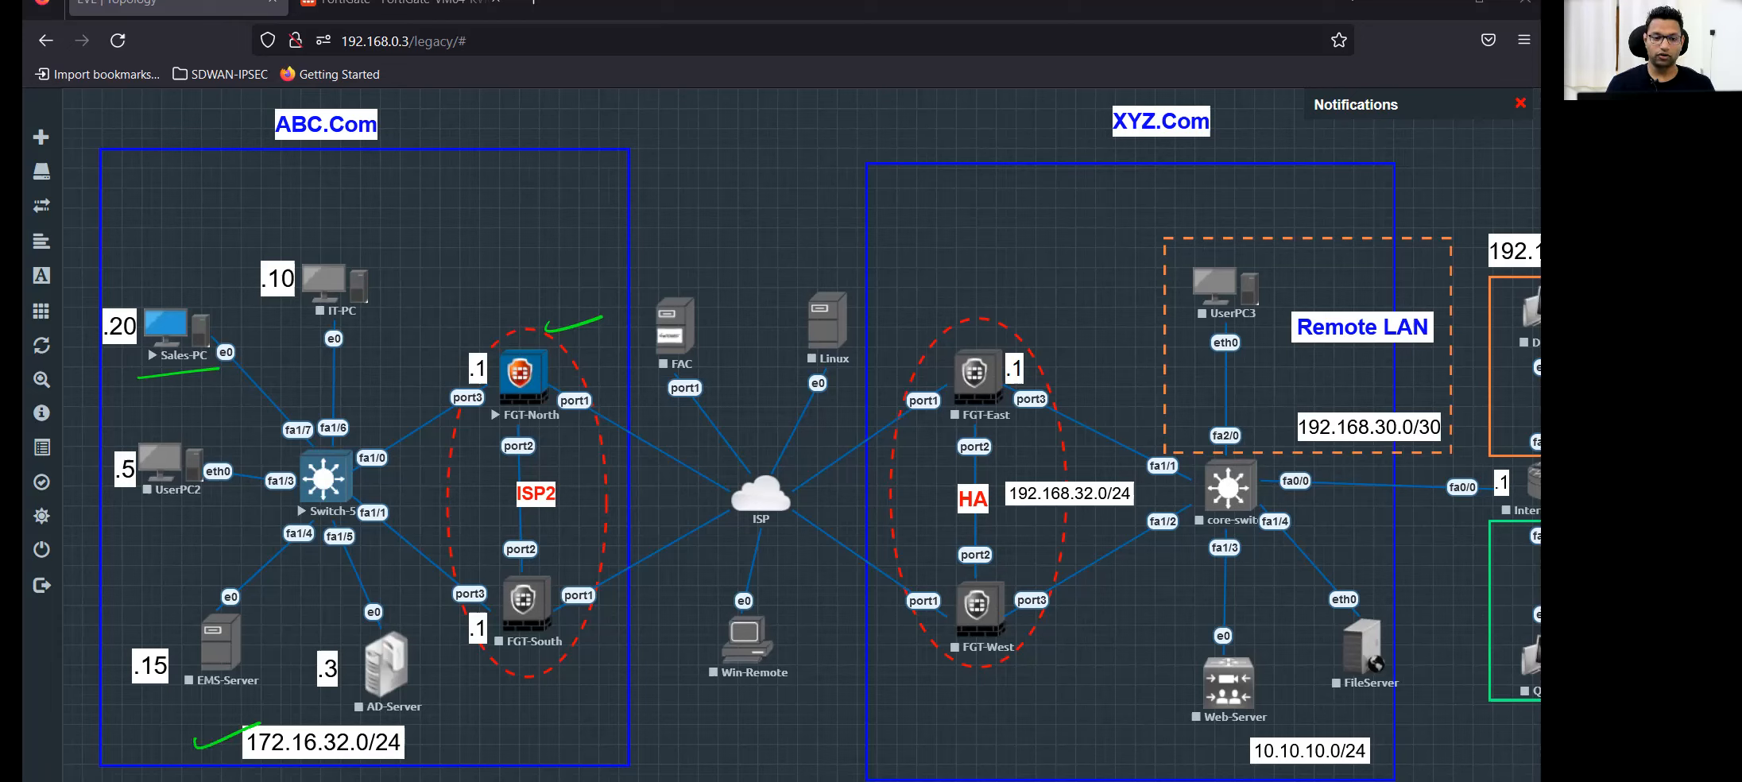
mouse_move(493, 387)
left_mouse_down()
mouse_move(447, 374)
mouse_move(464, 424)
mouse_move(490, 391)
left_mouse_up()
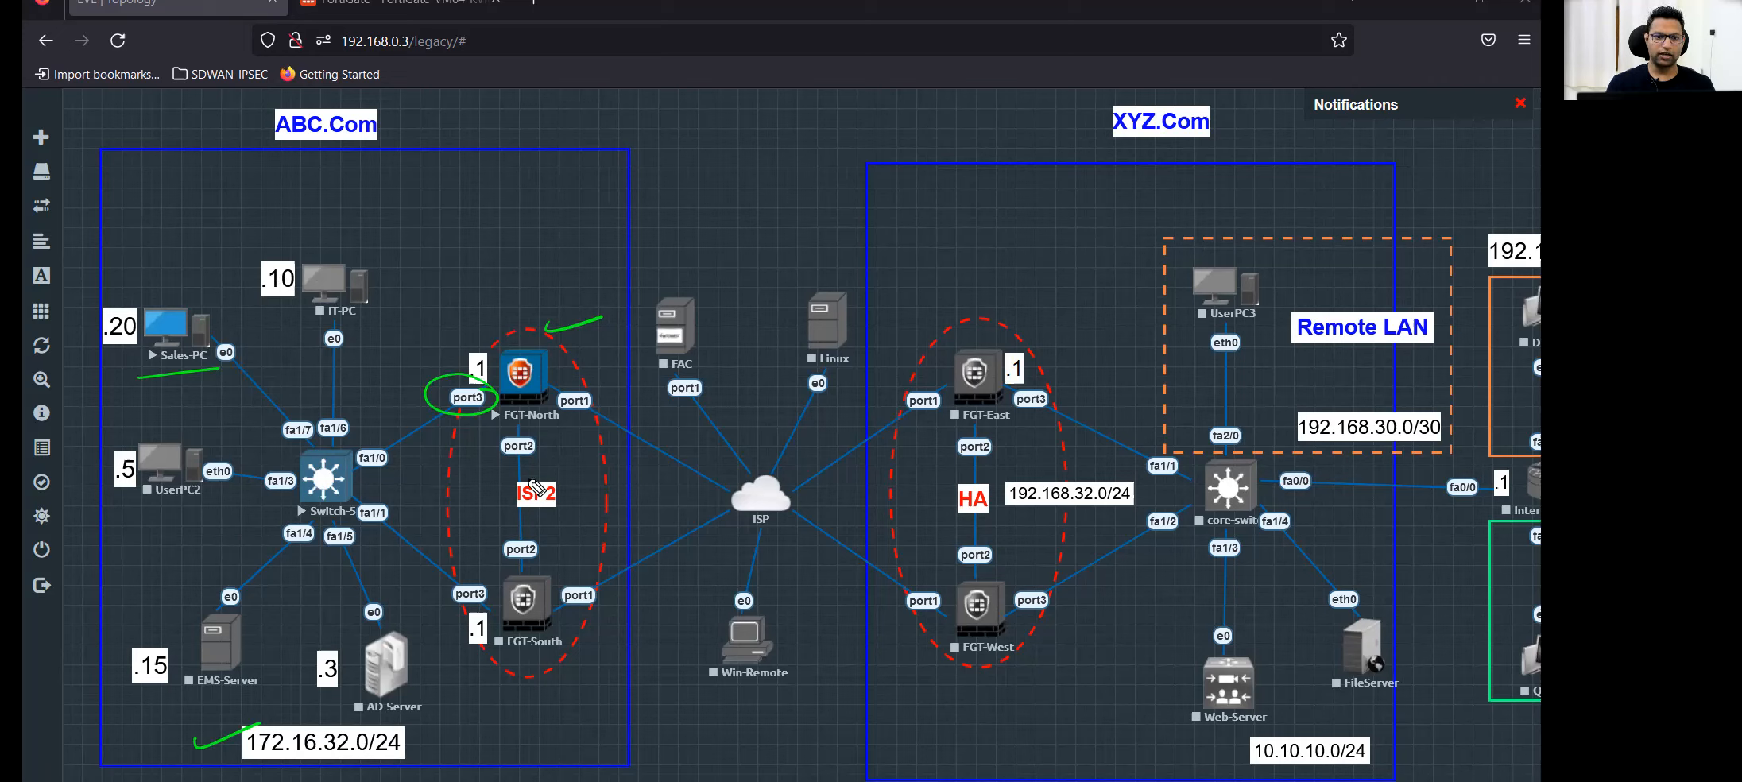
left_click_drag(608, 391, 678, 436)
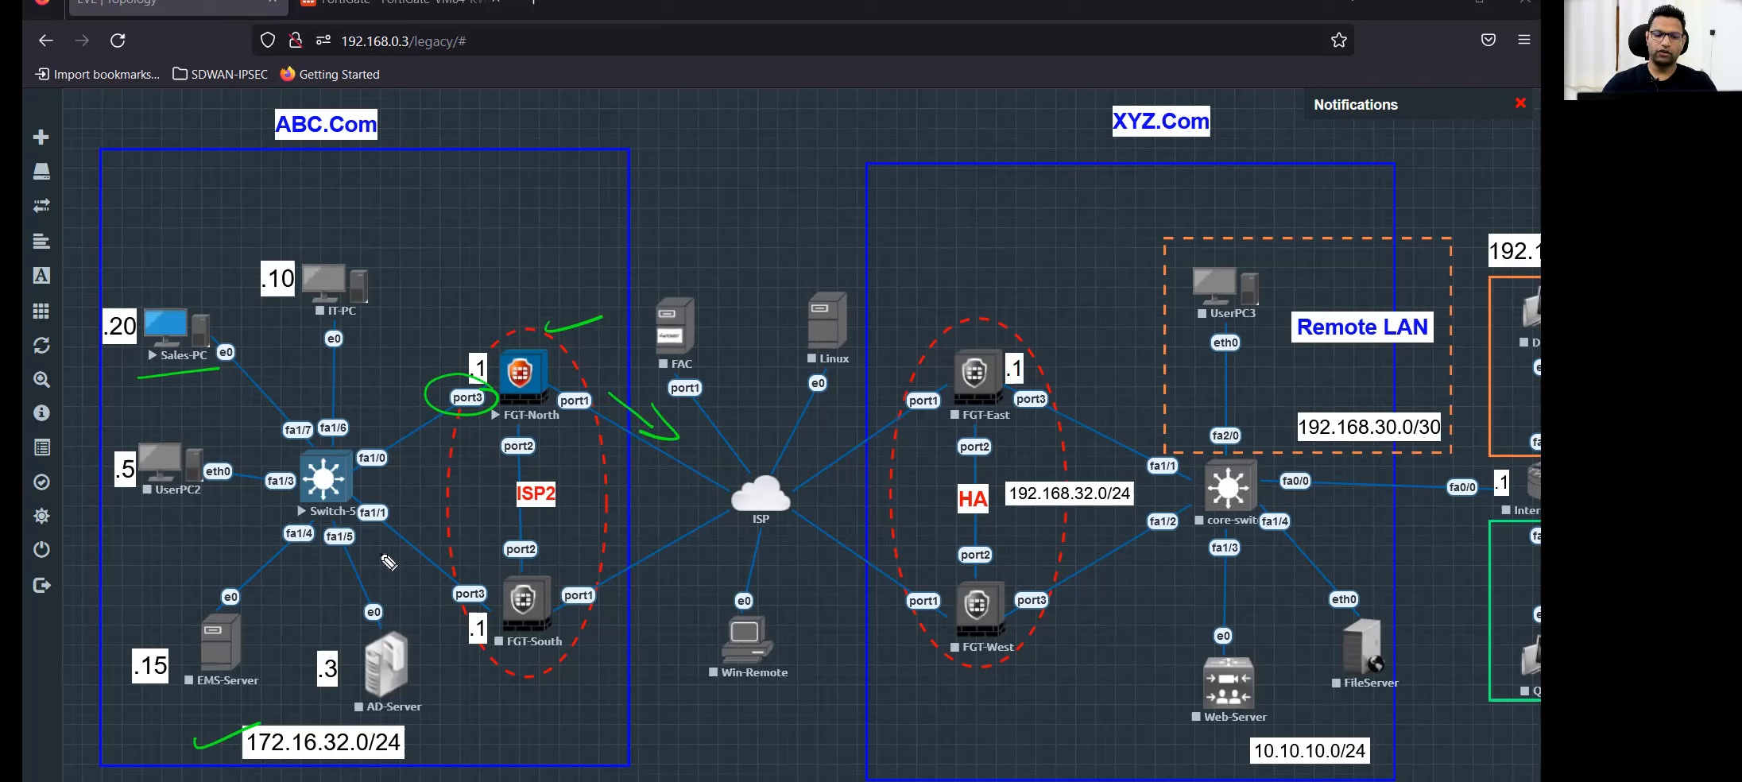
key("e")
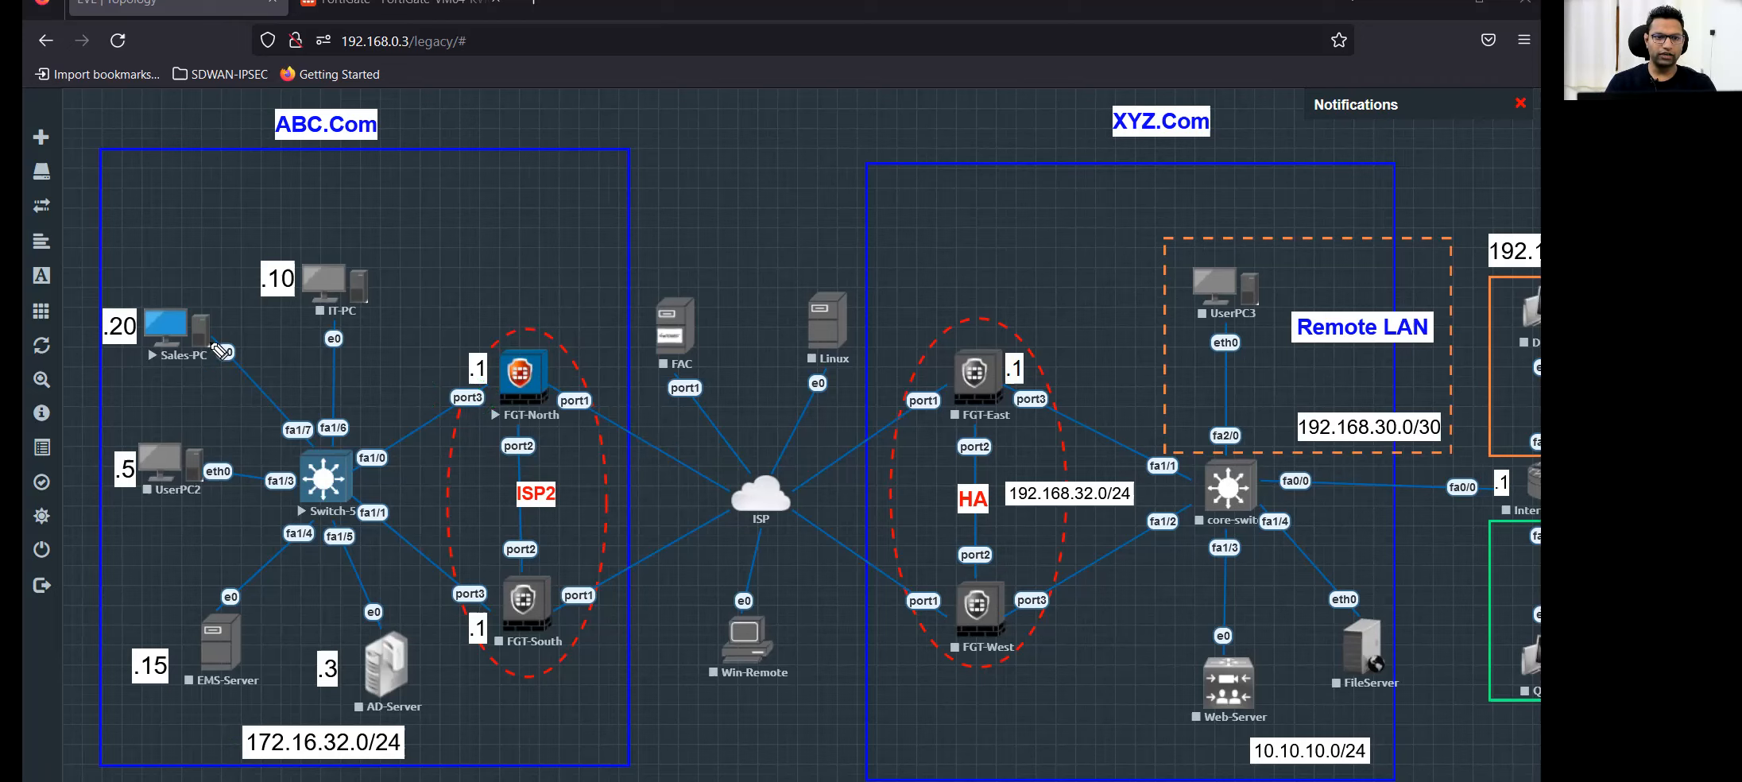
left_click_drag(87, 352, 134, 351)
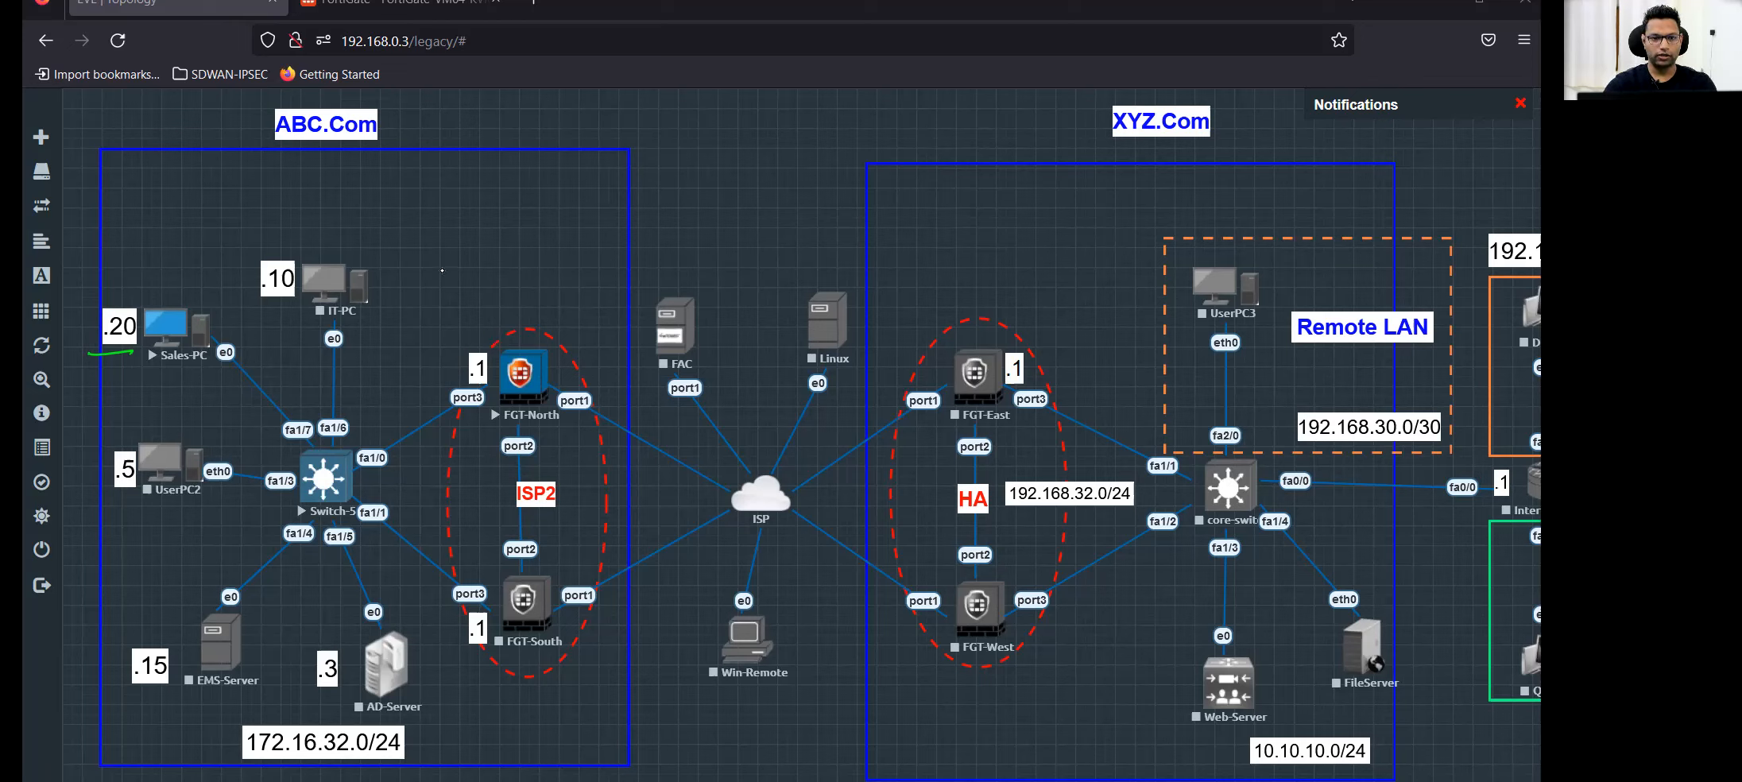
Return to the FortiGate interface list, open port3 for editing and set its role to LAN.
left_click(457, 11)
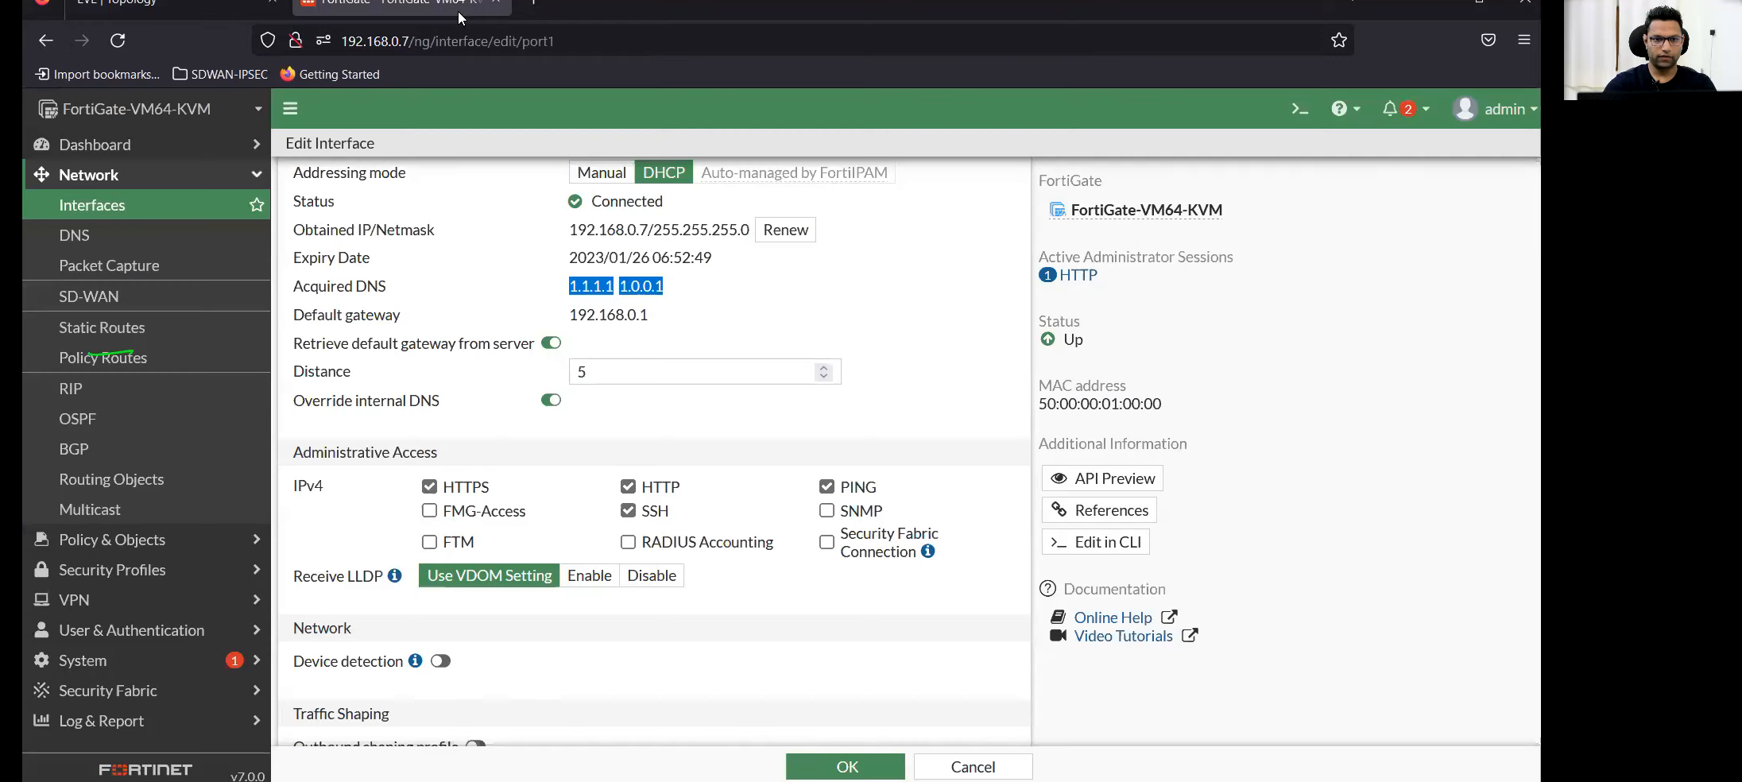
left_click(92, 205)
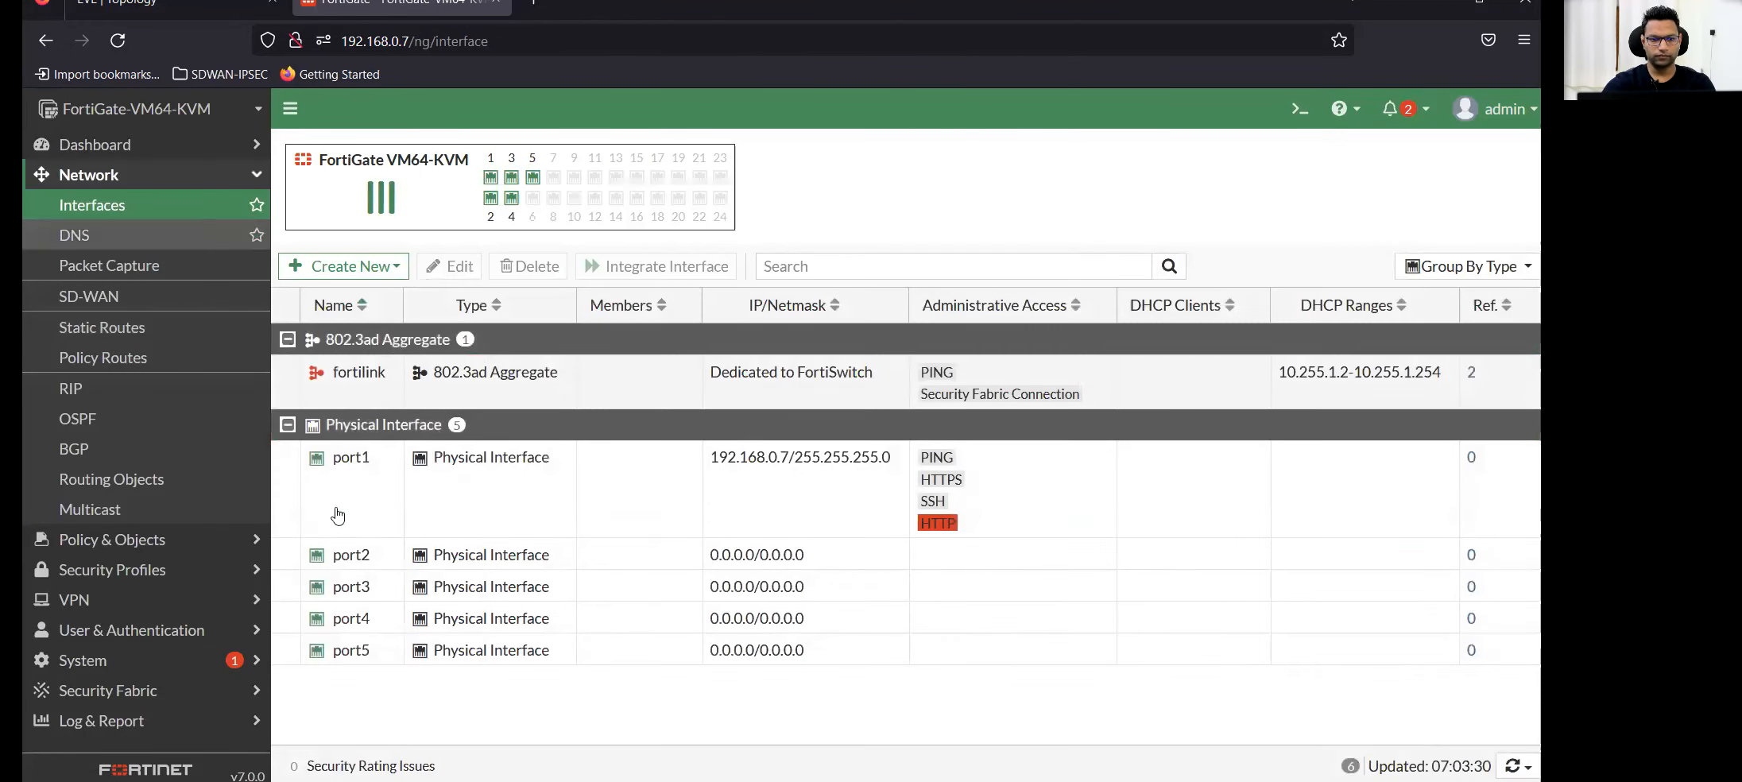
left_click(528, 493)
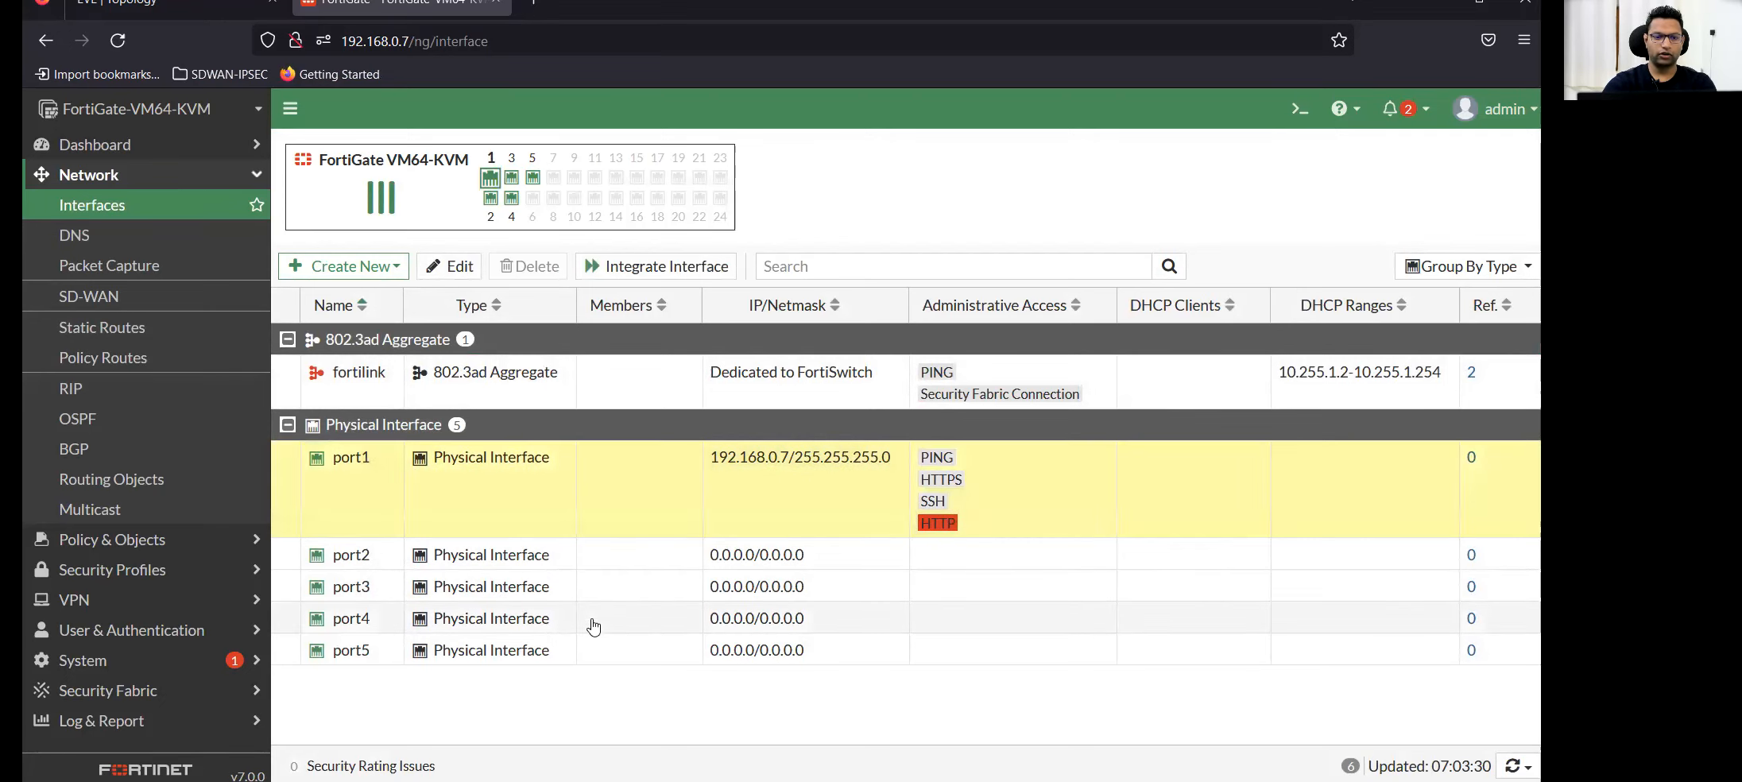
double_click(609, 589)
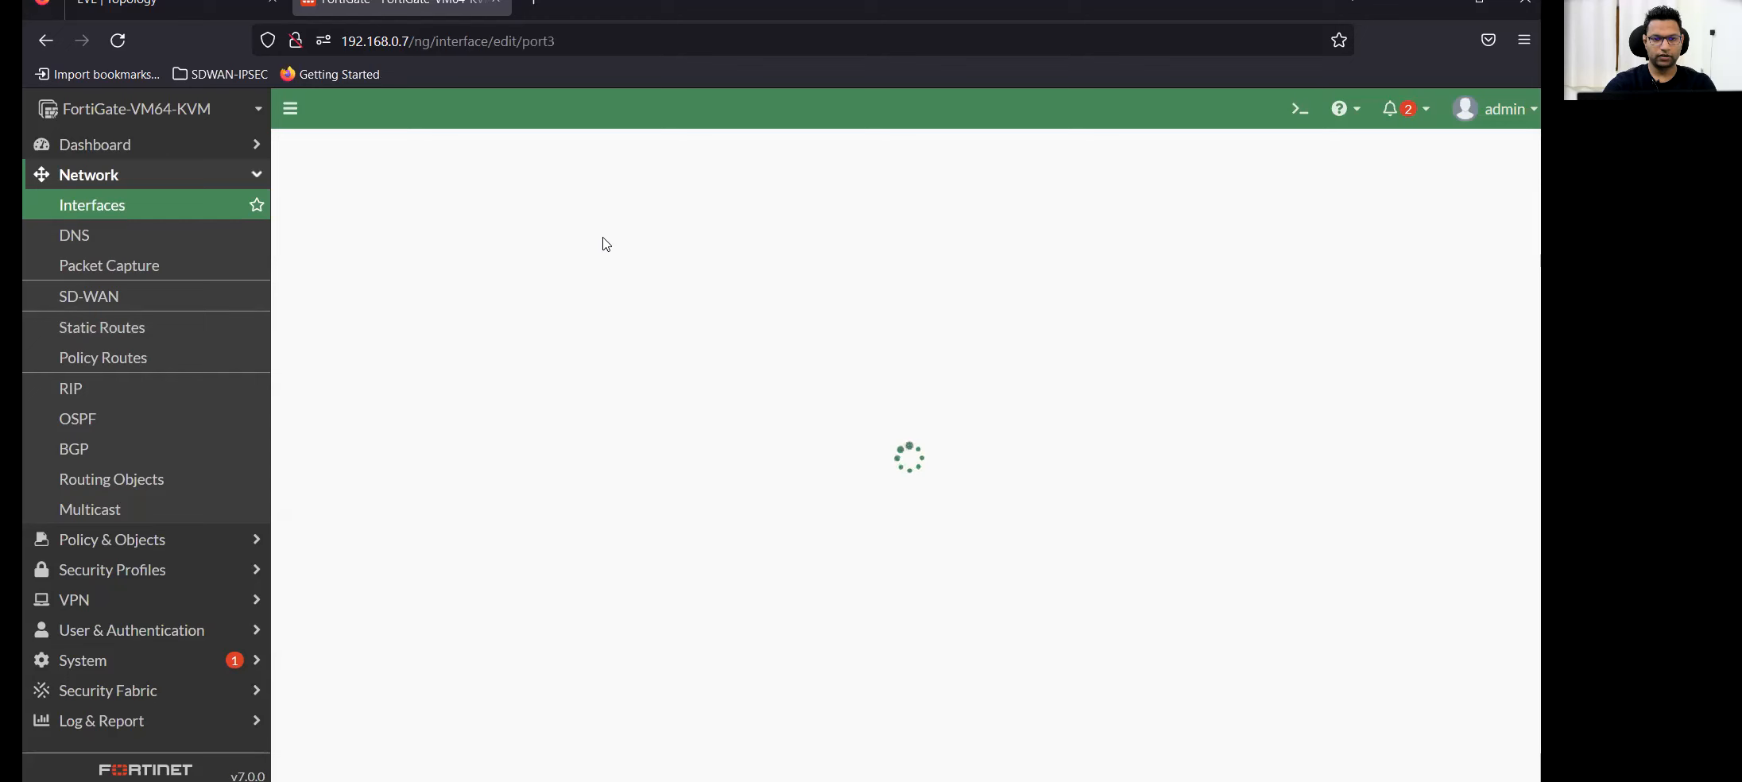
left_click(445, 306)
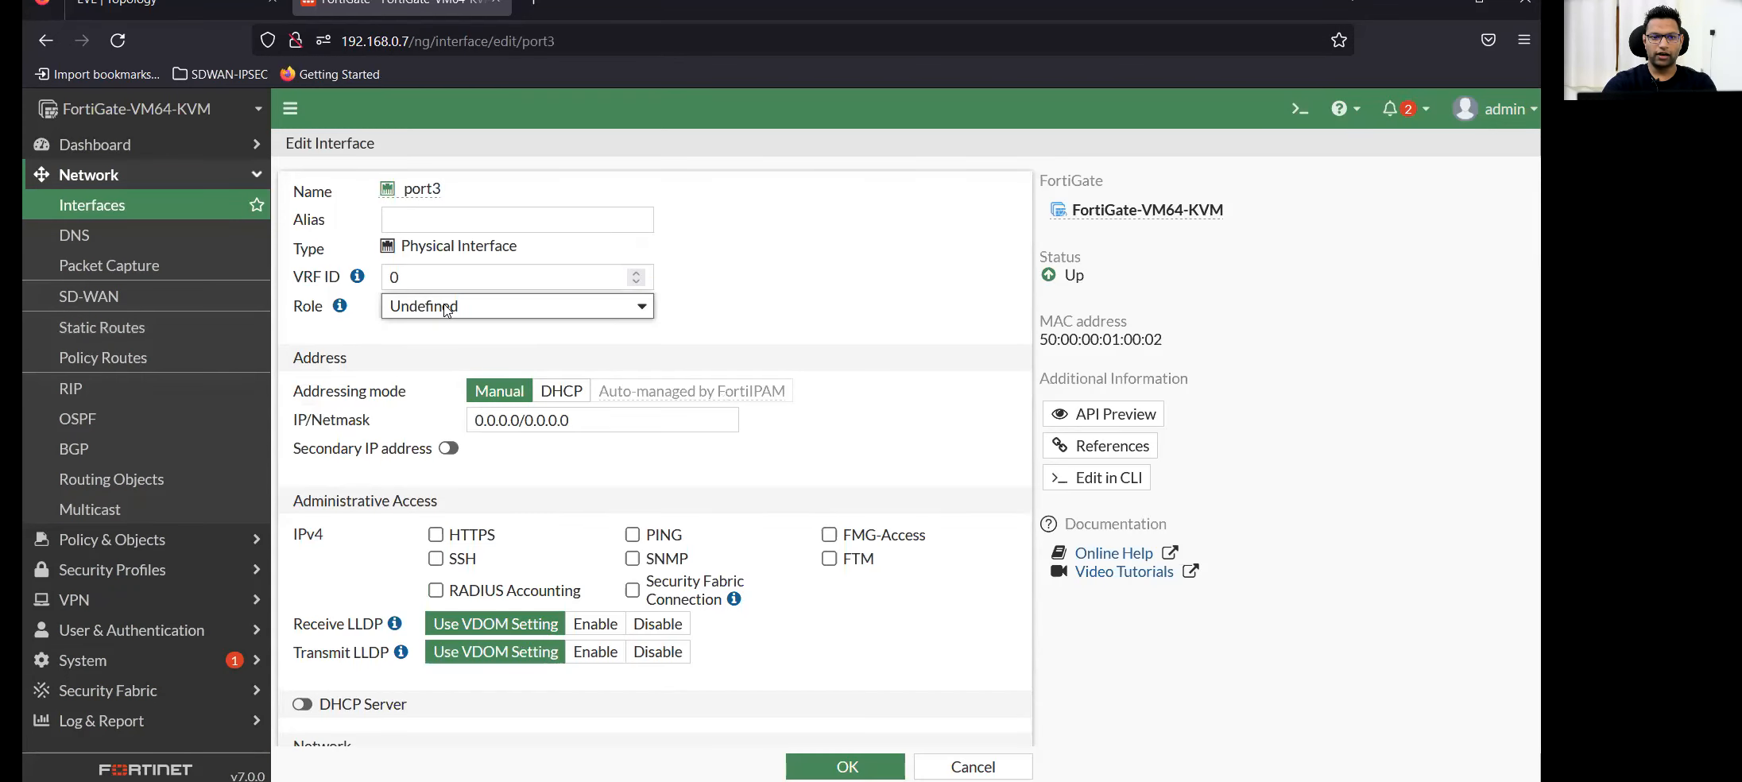
left_click(433, 333)
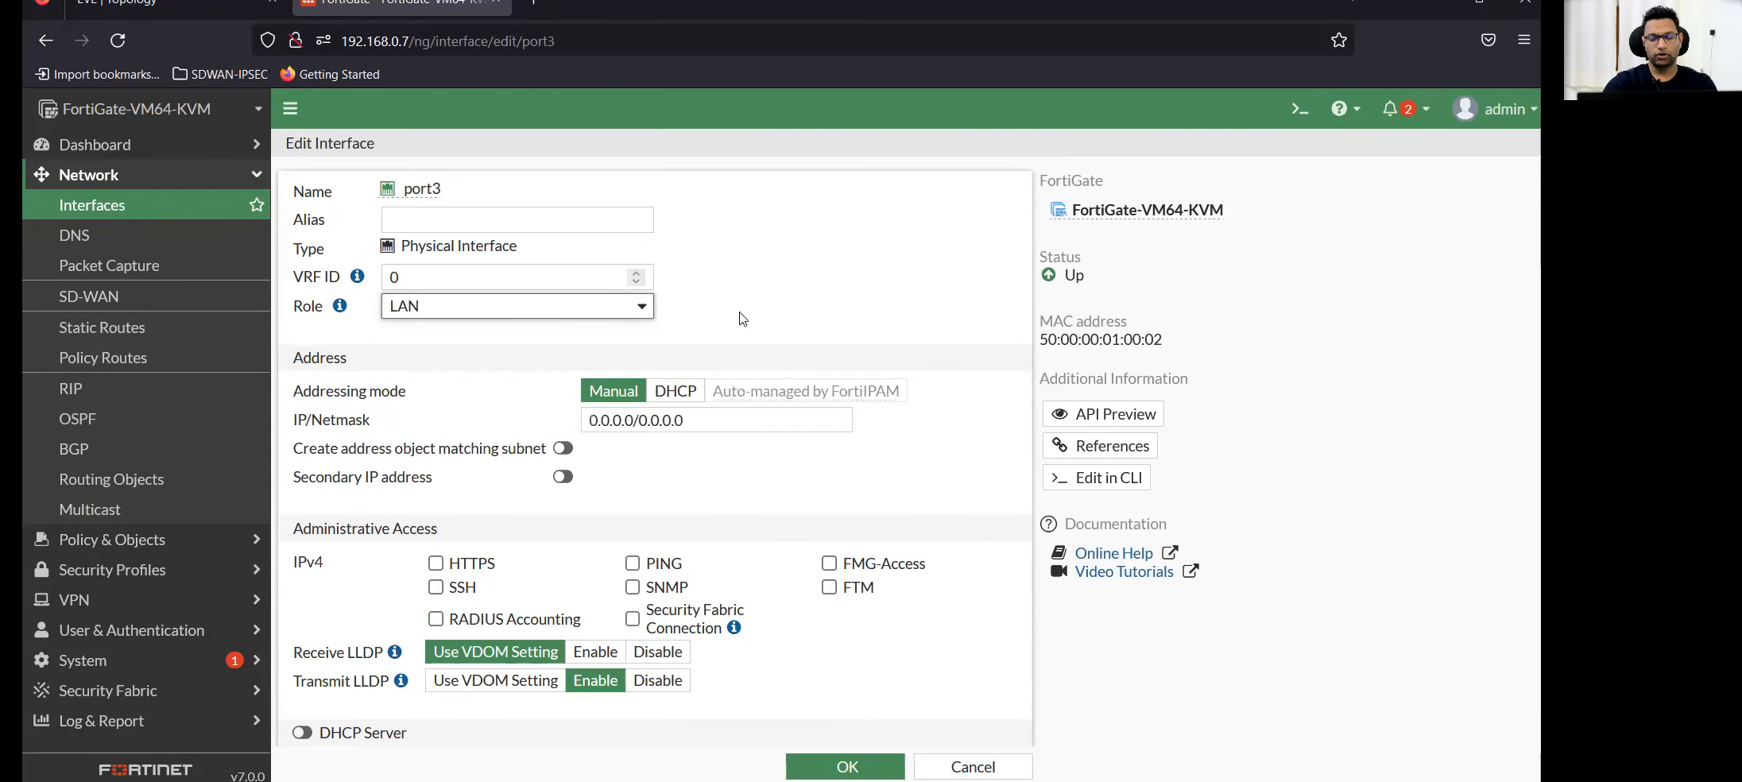
Set port3's alias to Inside.
left_click(486, 216)
key("Caps_Lock")
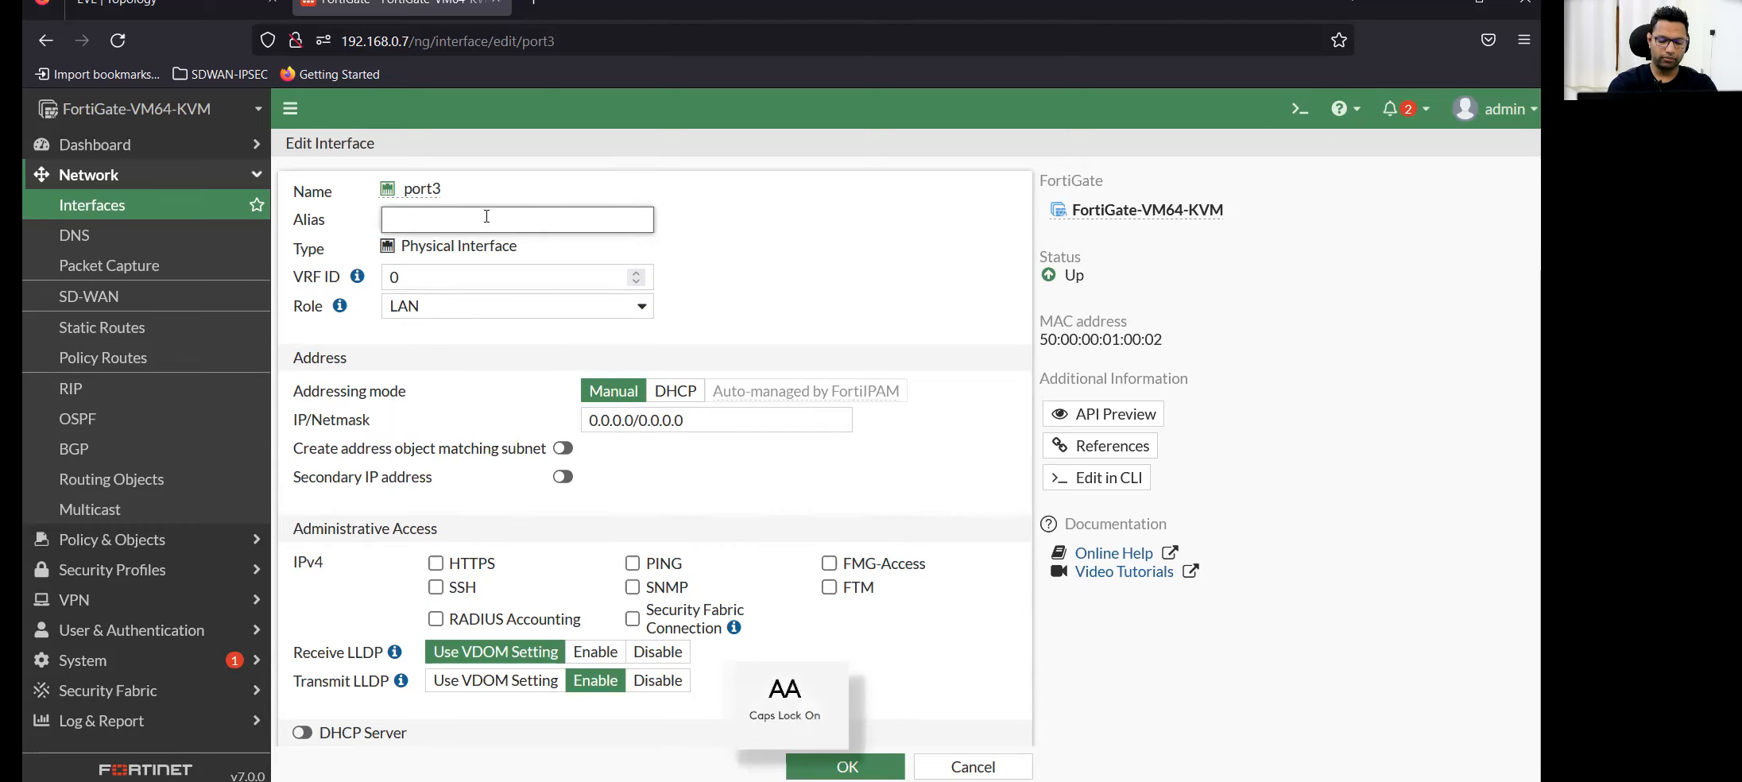
type("I")
key("Caps_Lock")
type("nside")
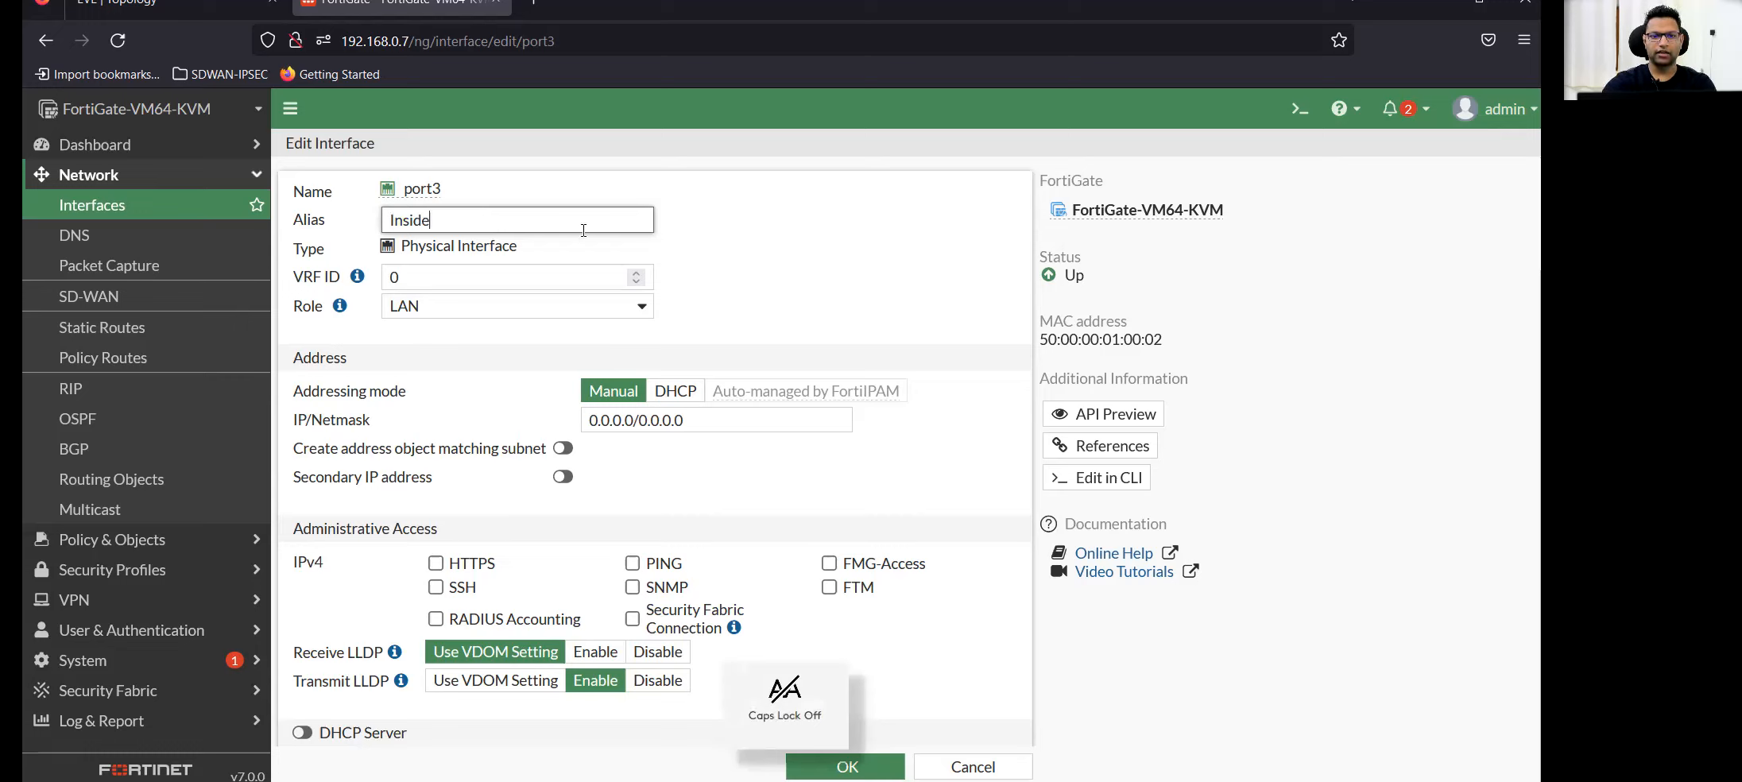
left_click(690, 240)
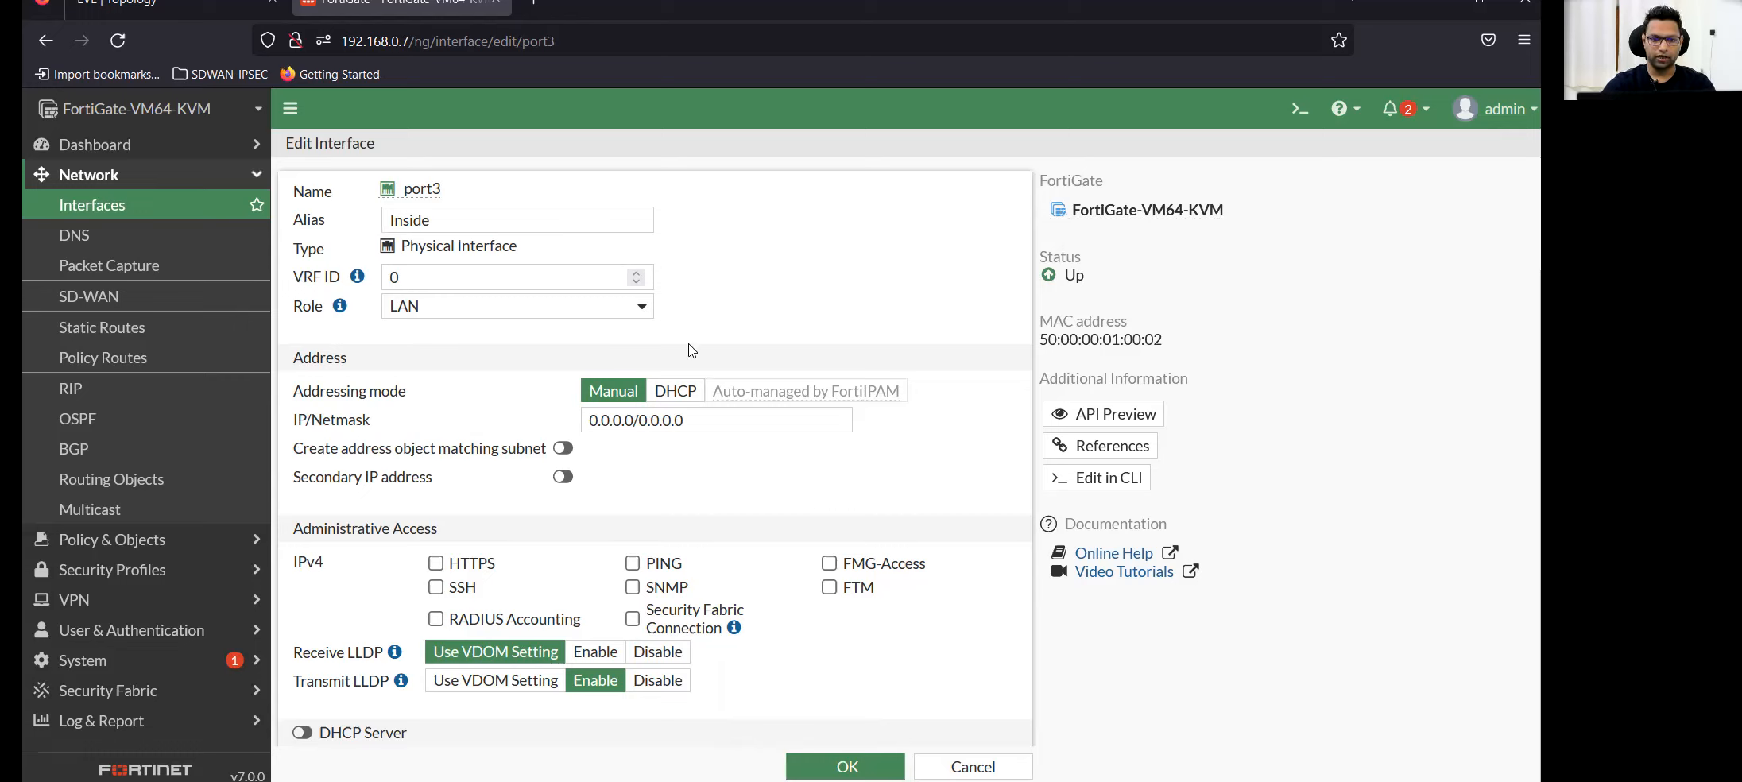
Set port3's manual IP/Netmask to 172.16.32.1/24.
left_click_drag(682, 419, 558, 421)
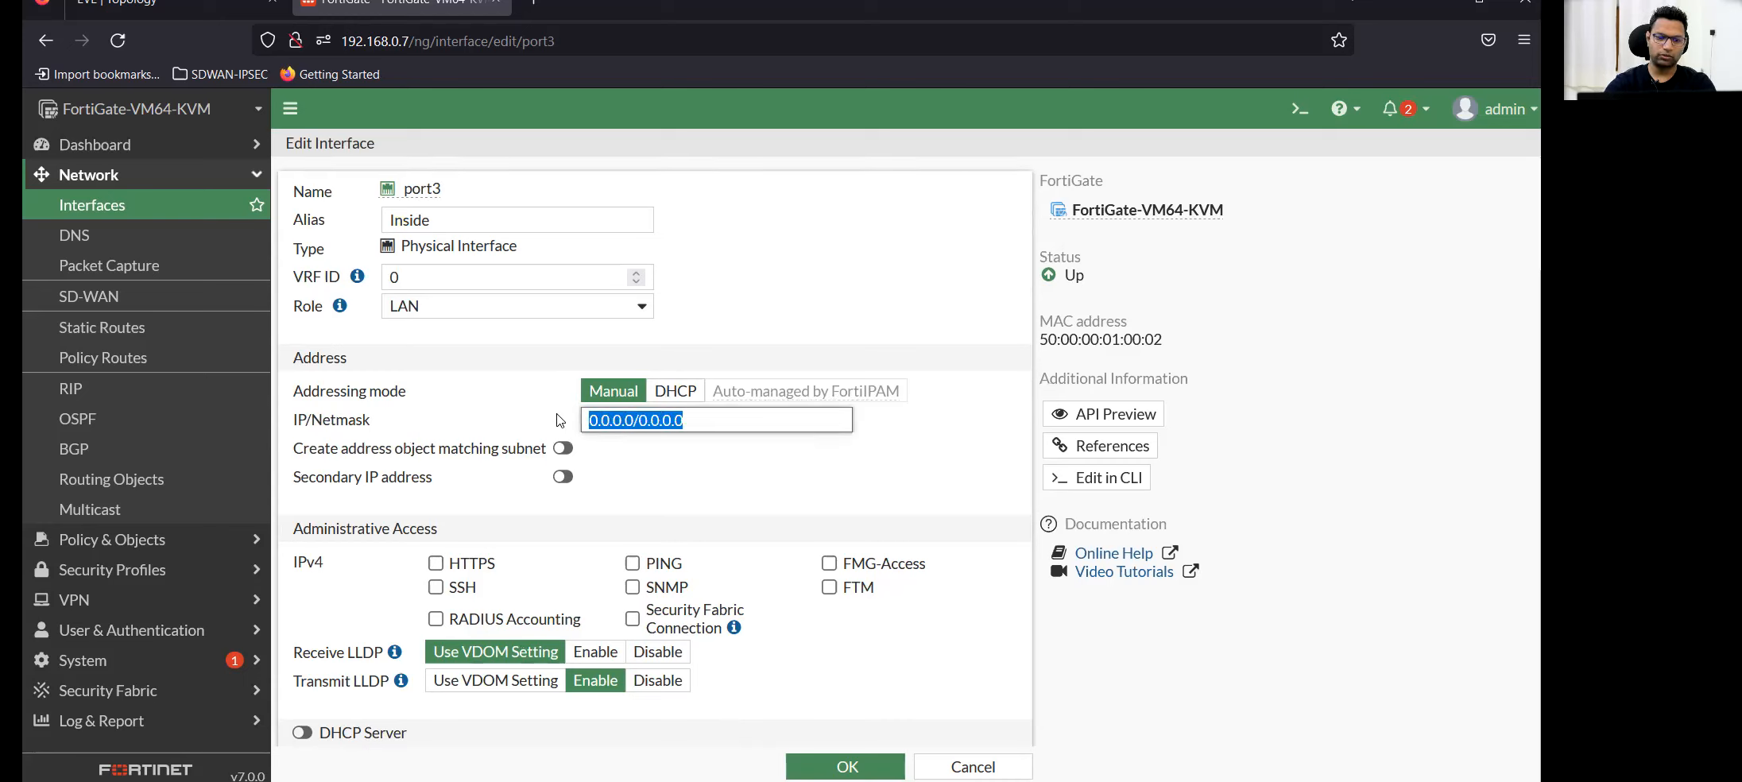
type("172.16.")
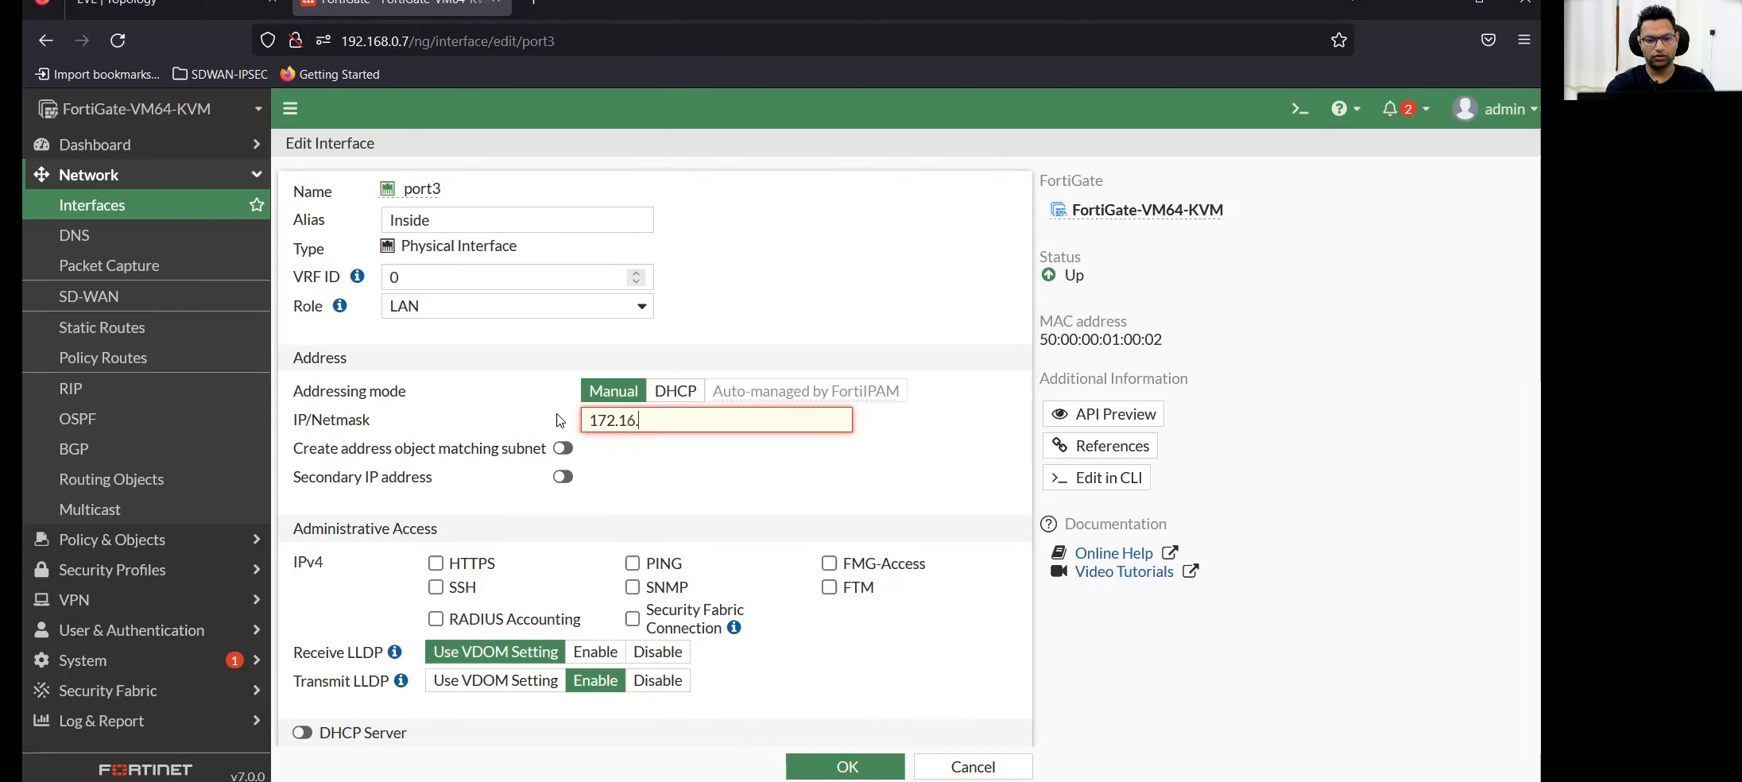
type("32.1/24")
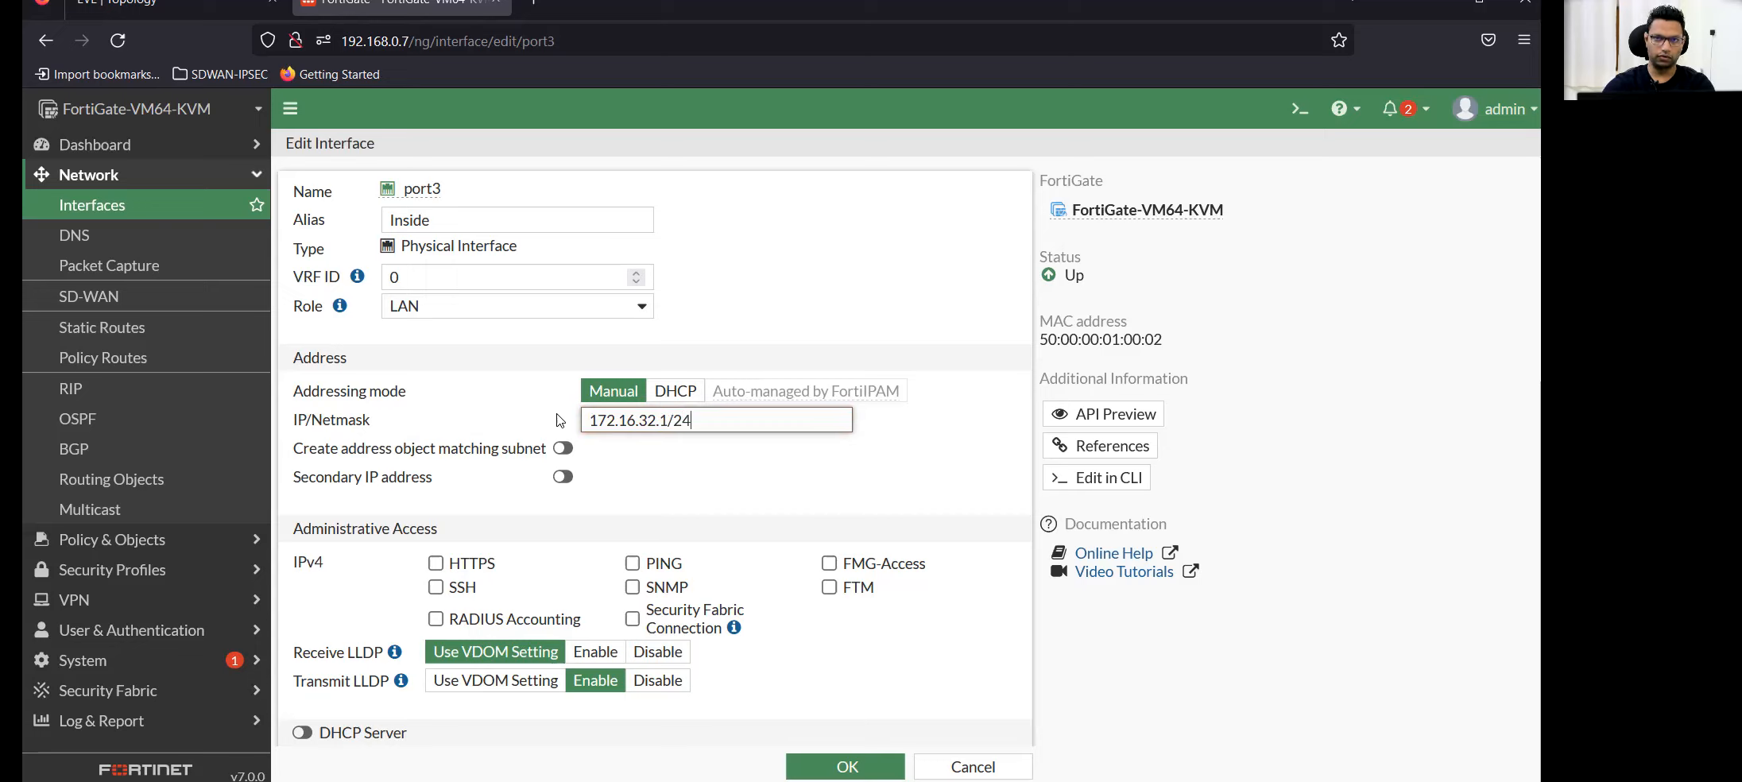
Allow PING, HTTPS and SSH as IPv4 administrative access on port3.
left_click(634, 562)
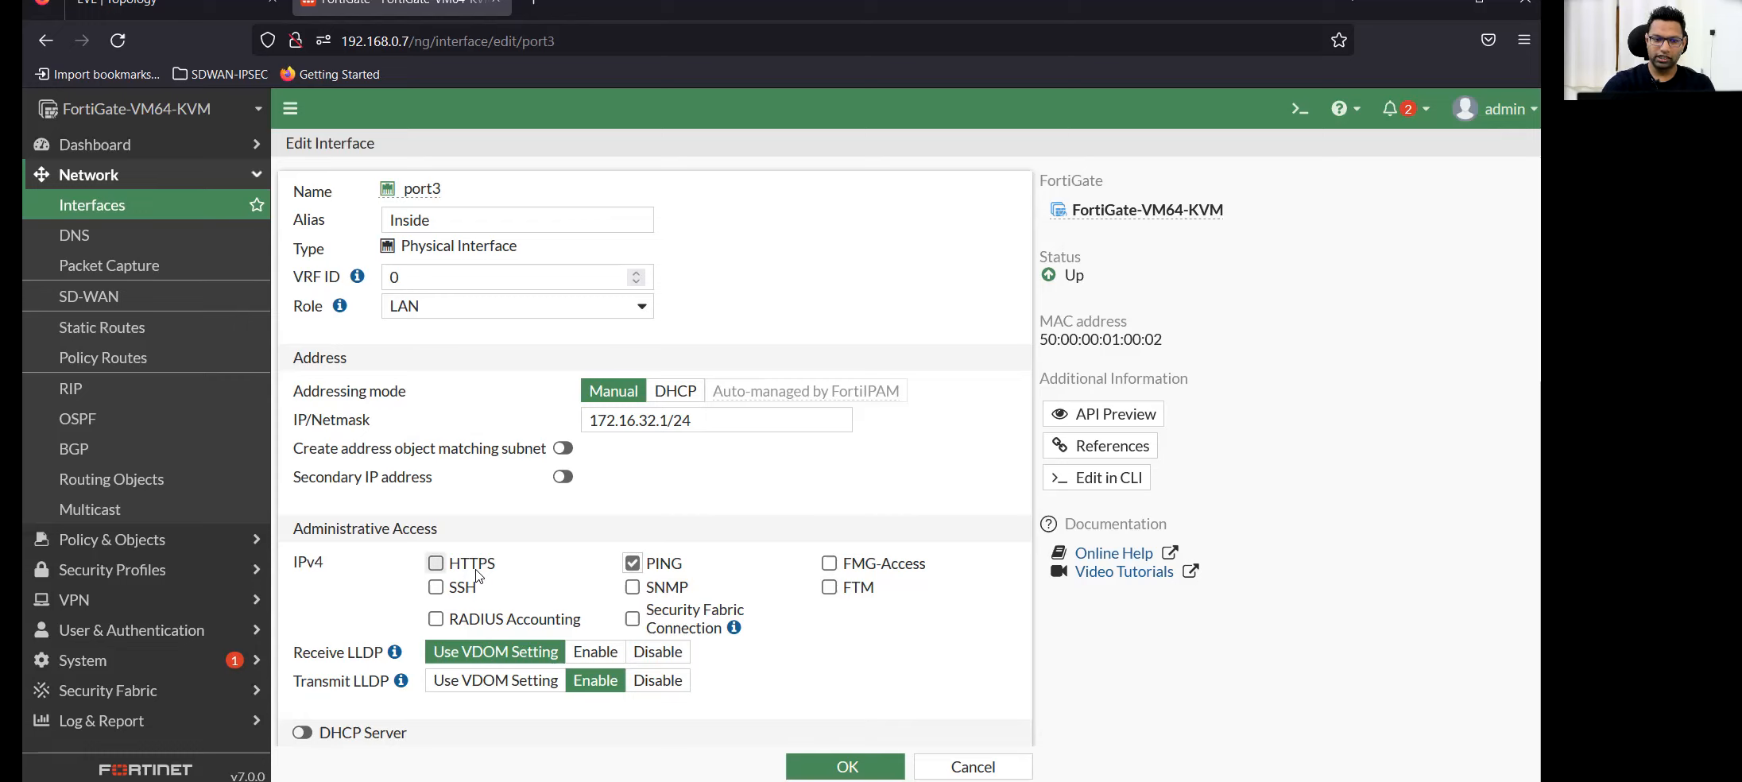
left_click(436, 564)
left_click(441, 596)
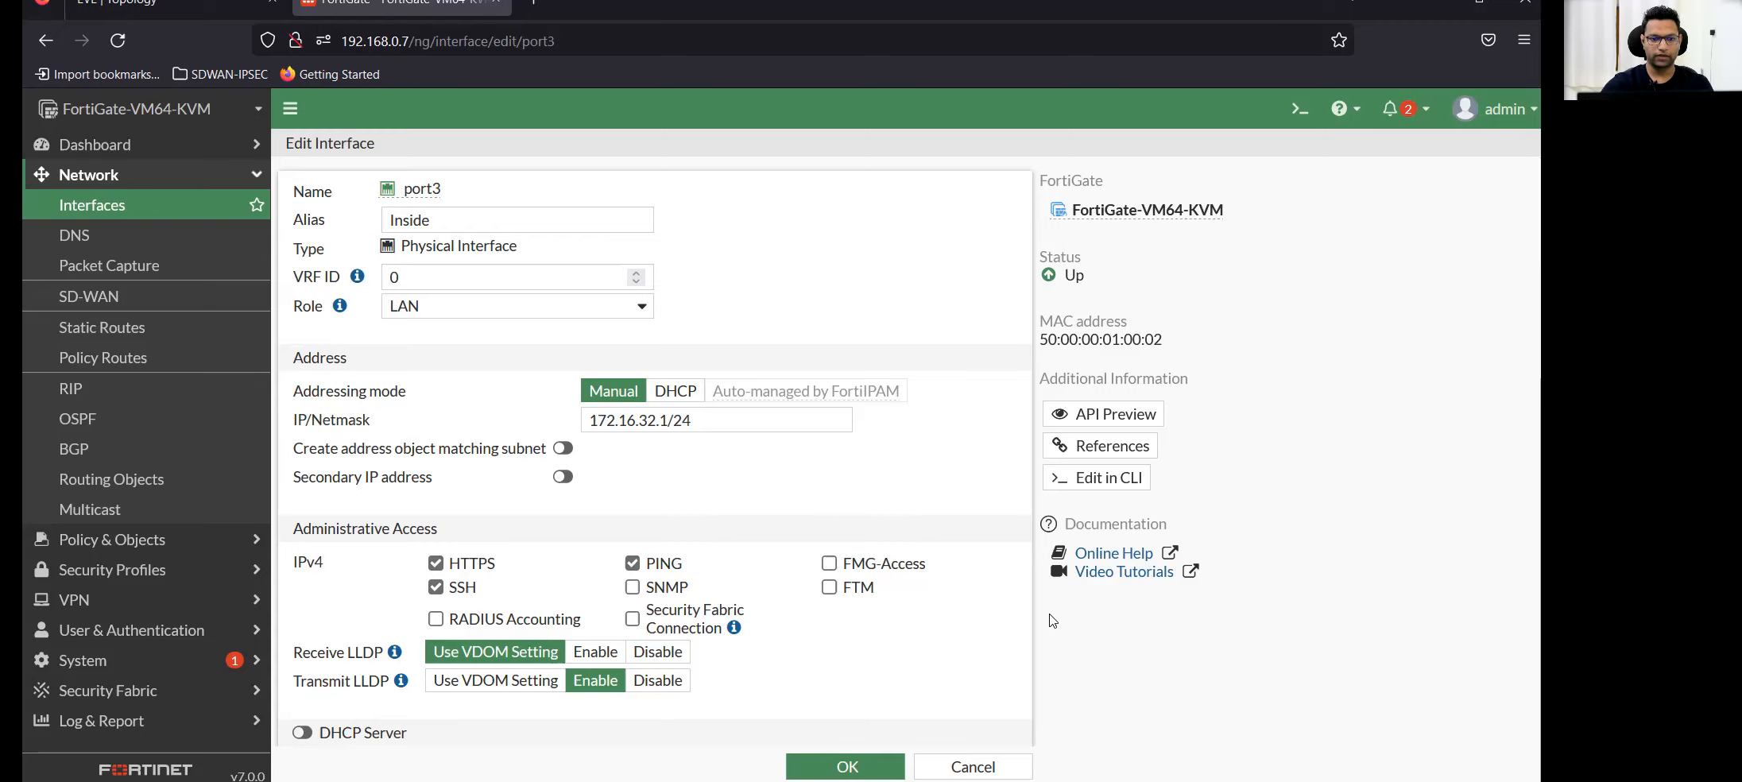
Turn off device detection for port3 and save the interface settings.
scroll(997, 612, "down", 5)
left_click(442, 462)
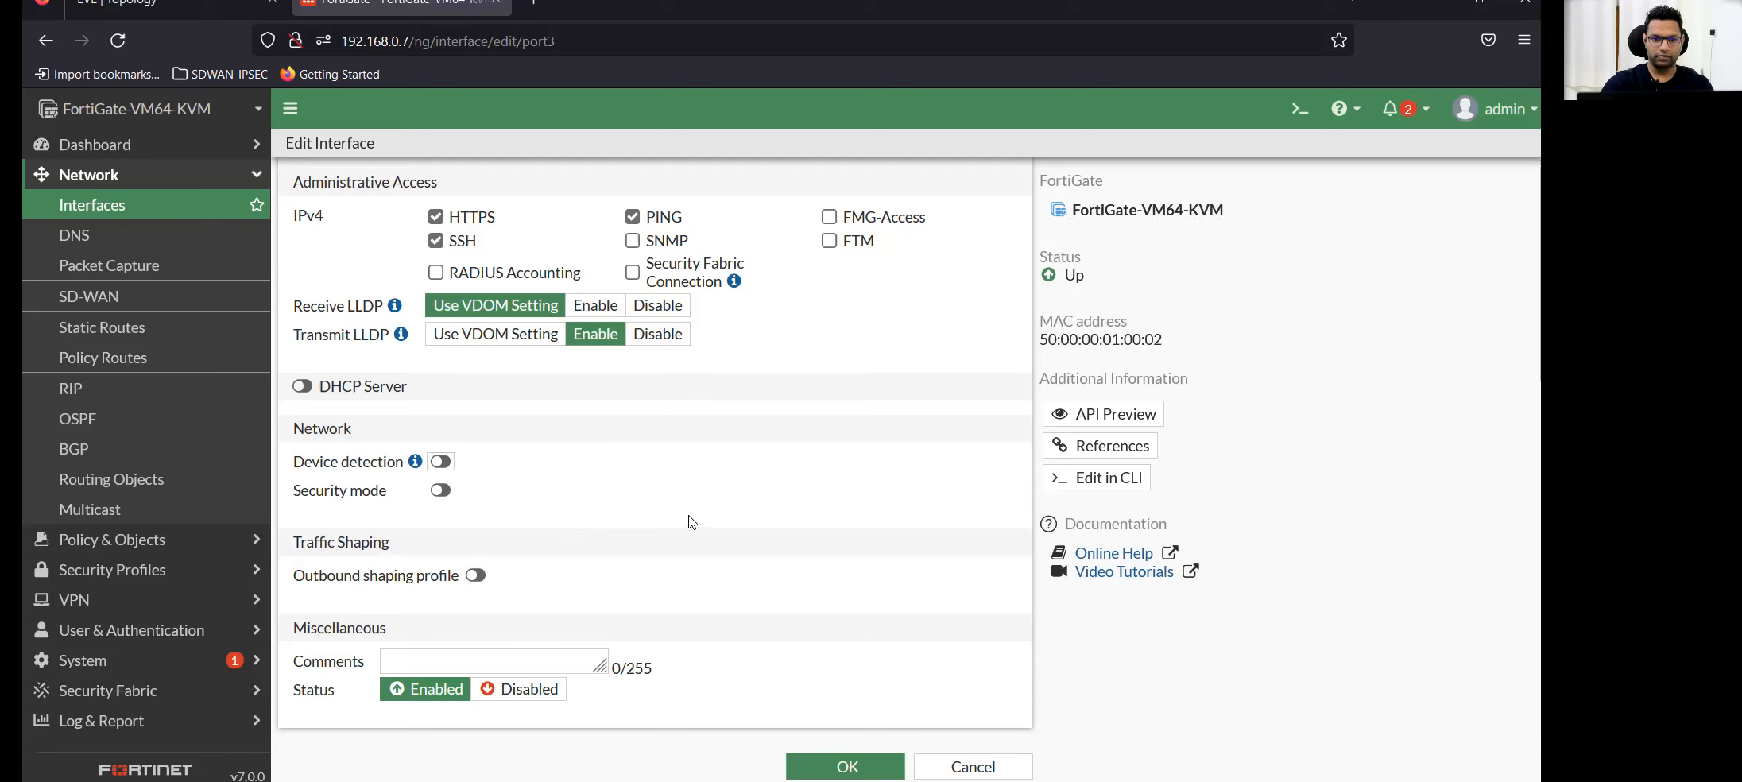
scroll(700, 520, "up", 3)
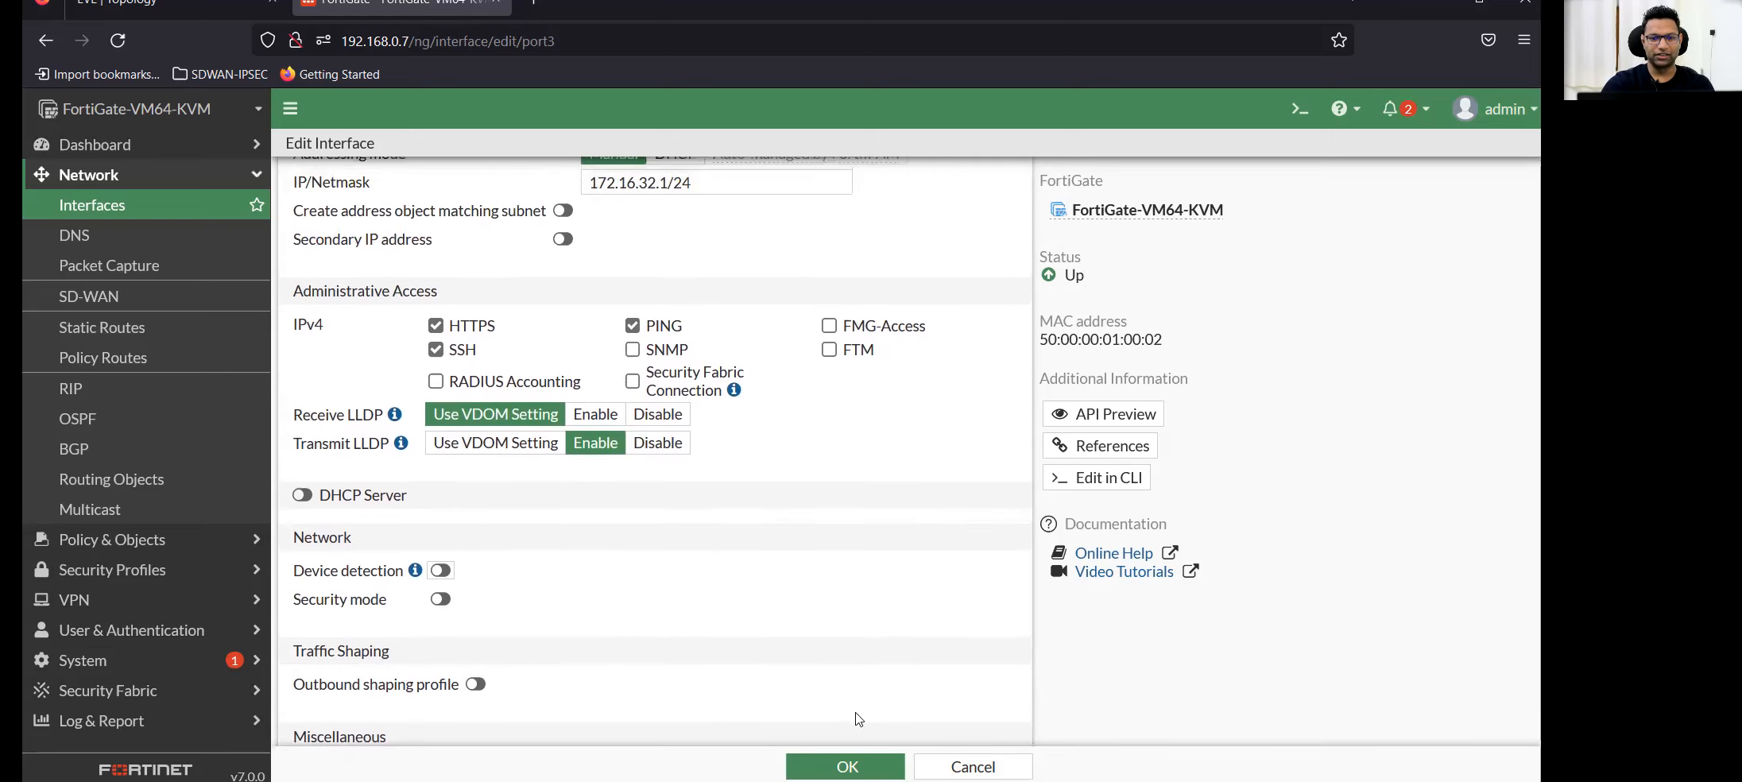
left_click(848, 766)
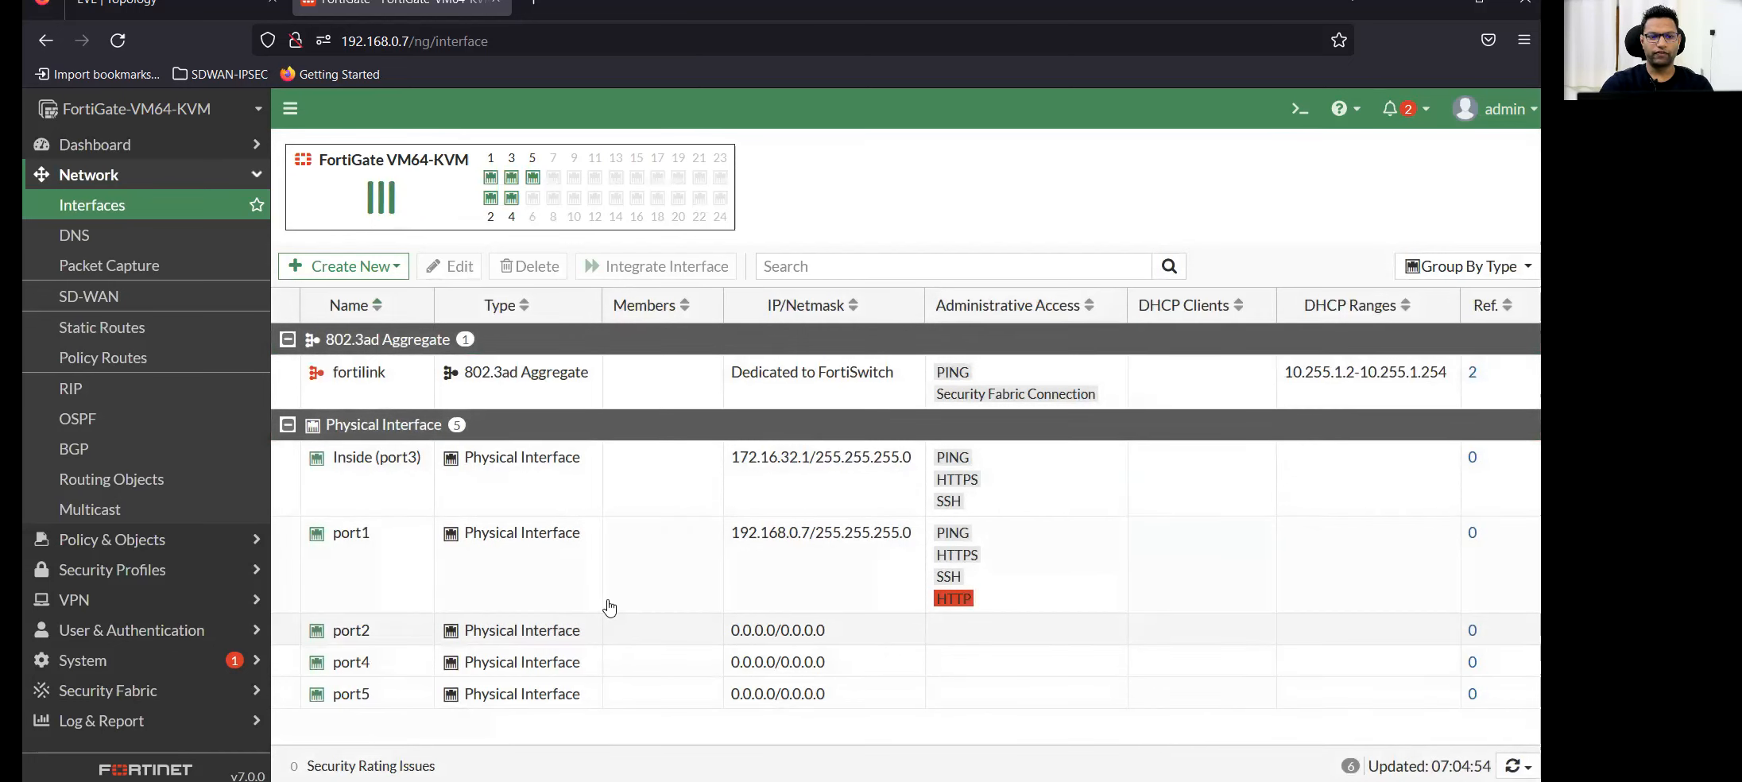
Open port1 for editing, set its alias to Outside, and save it, agreeing to change the interface in use.
left_click(616, 506)
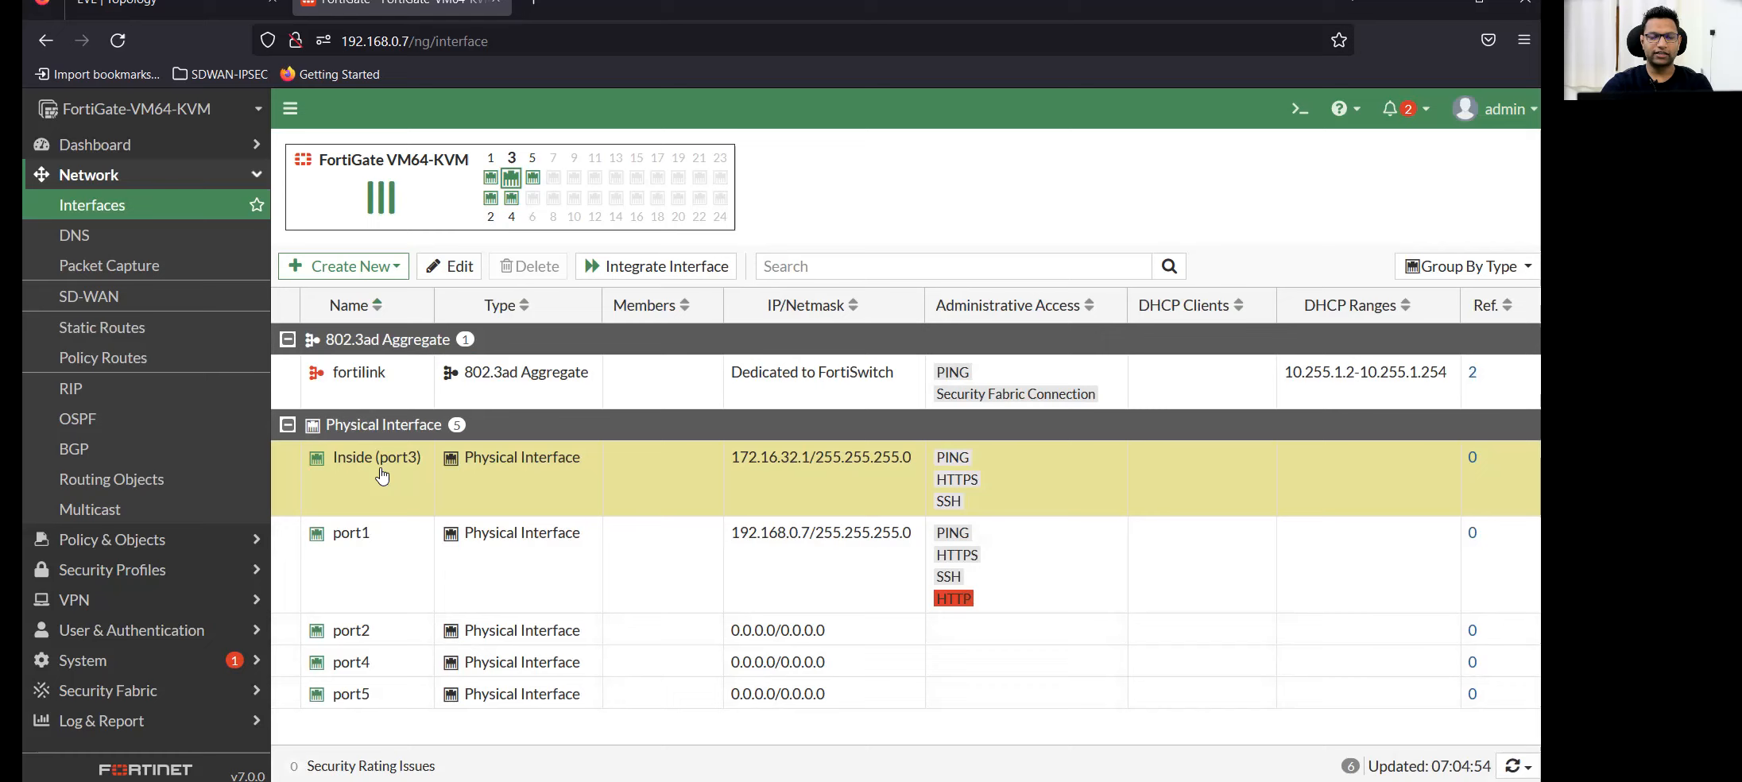
double_click(366, 543)
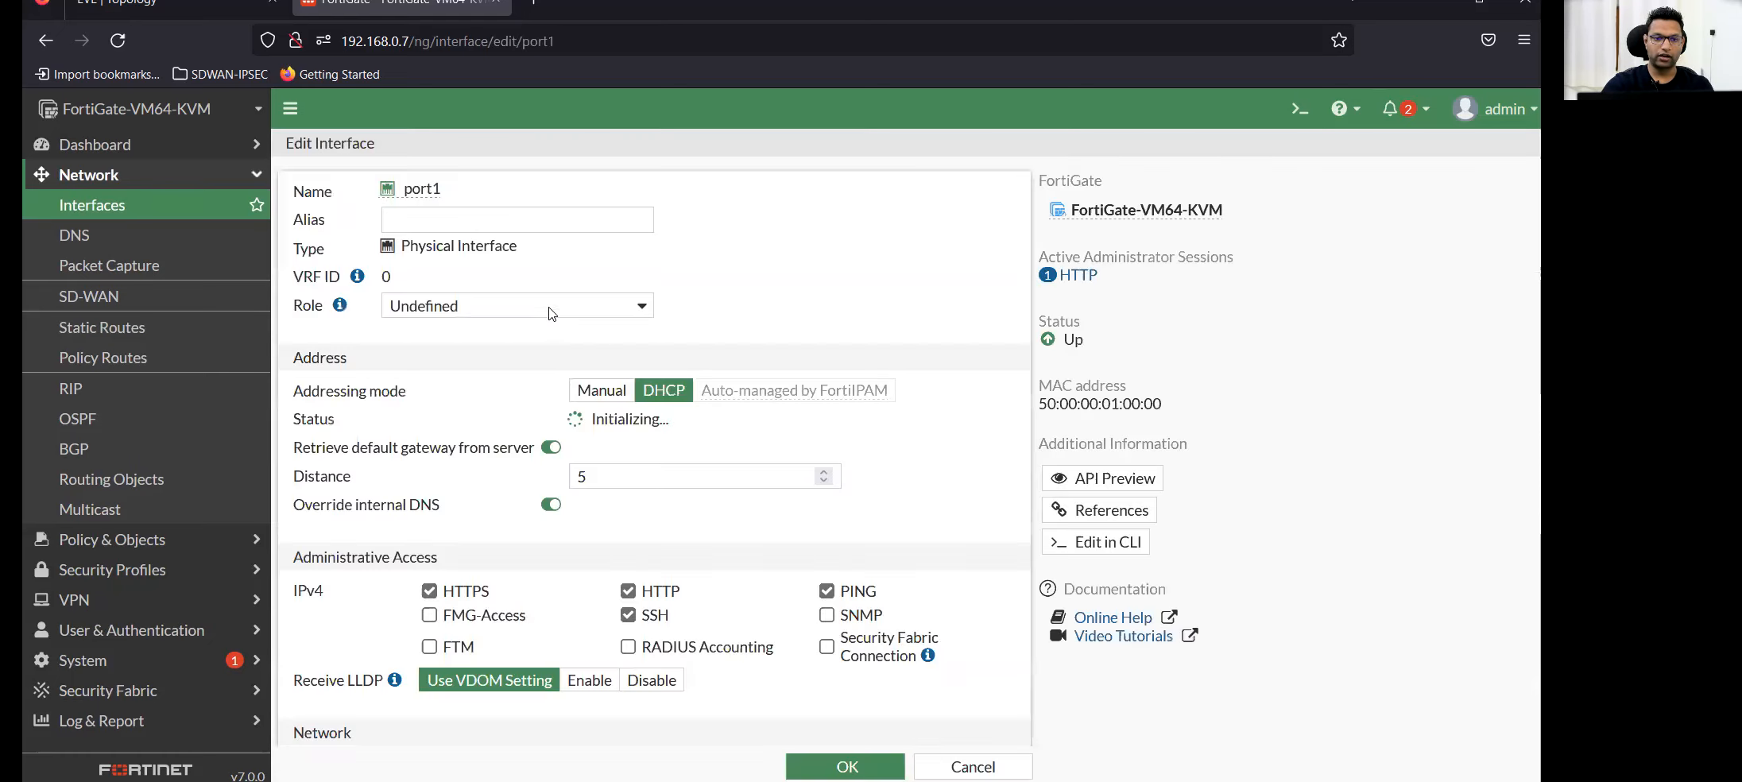
left_click(442, 212)
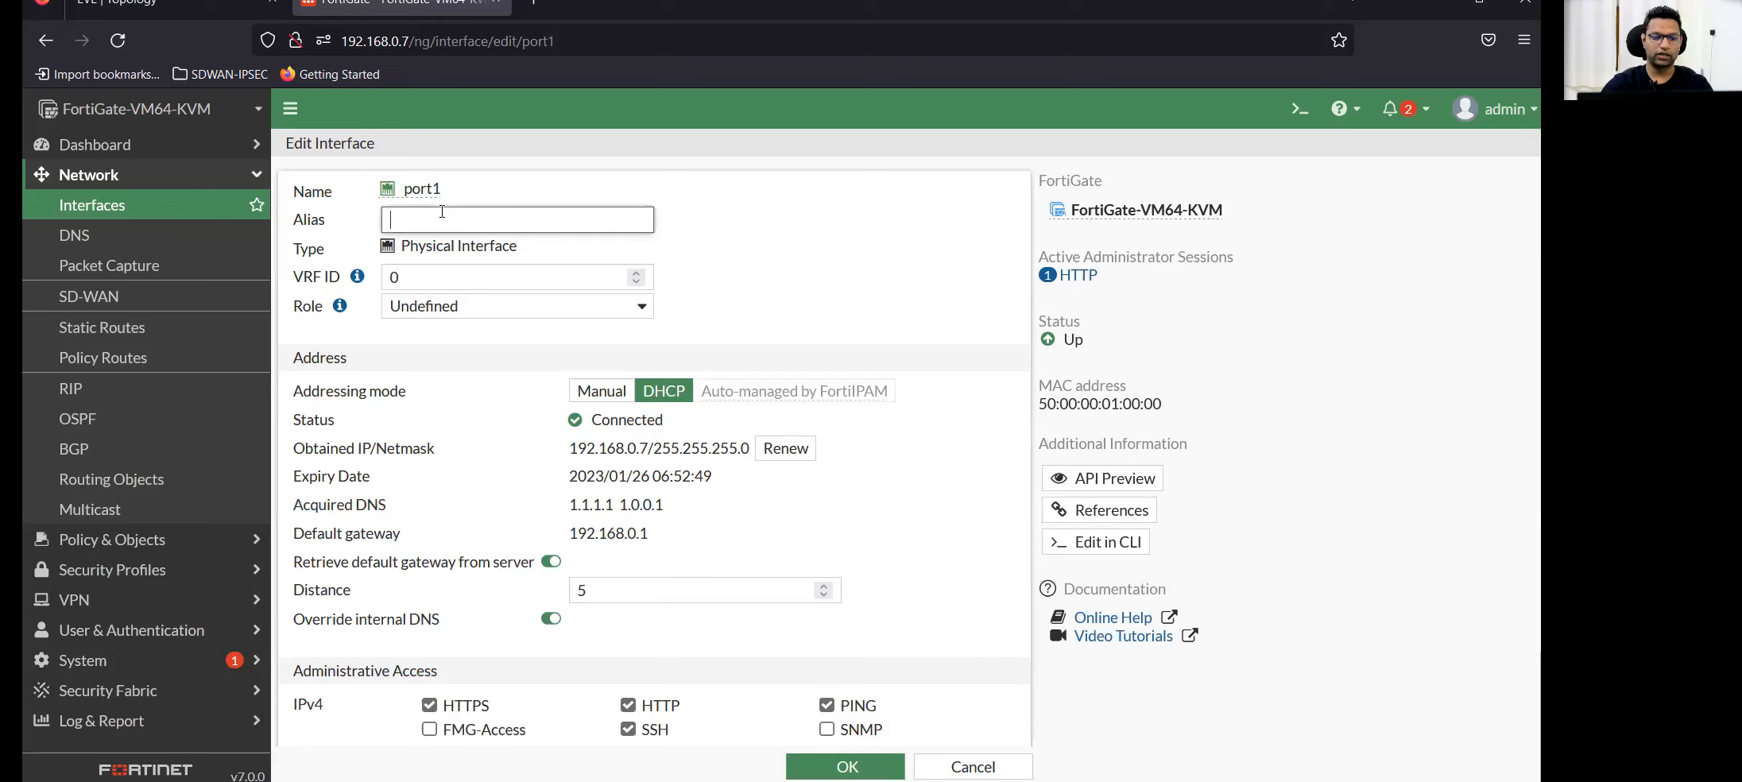
key("Caps_Lock")
type("O")
key("Caps_Lock")
type("utside")
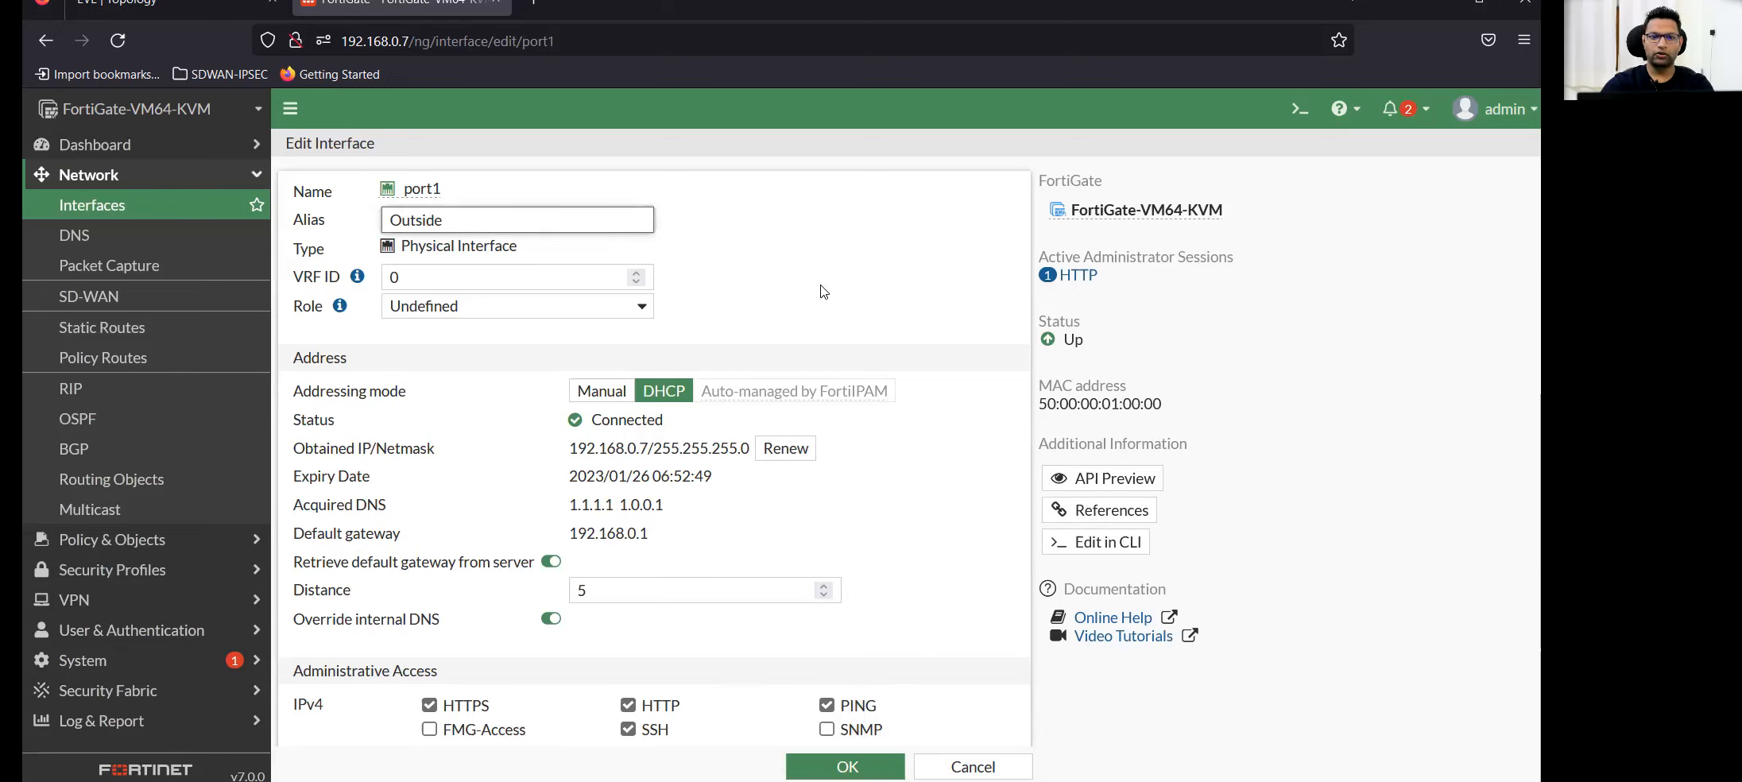
left_click(845, 766)
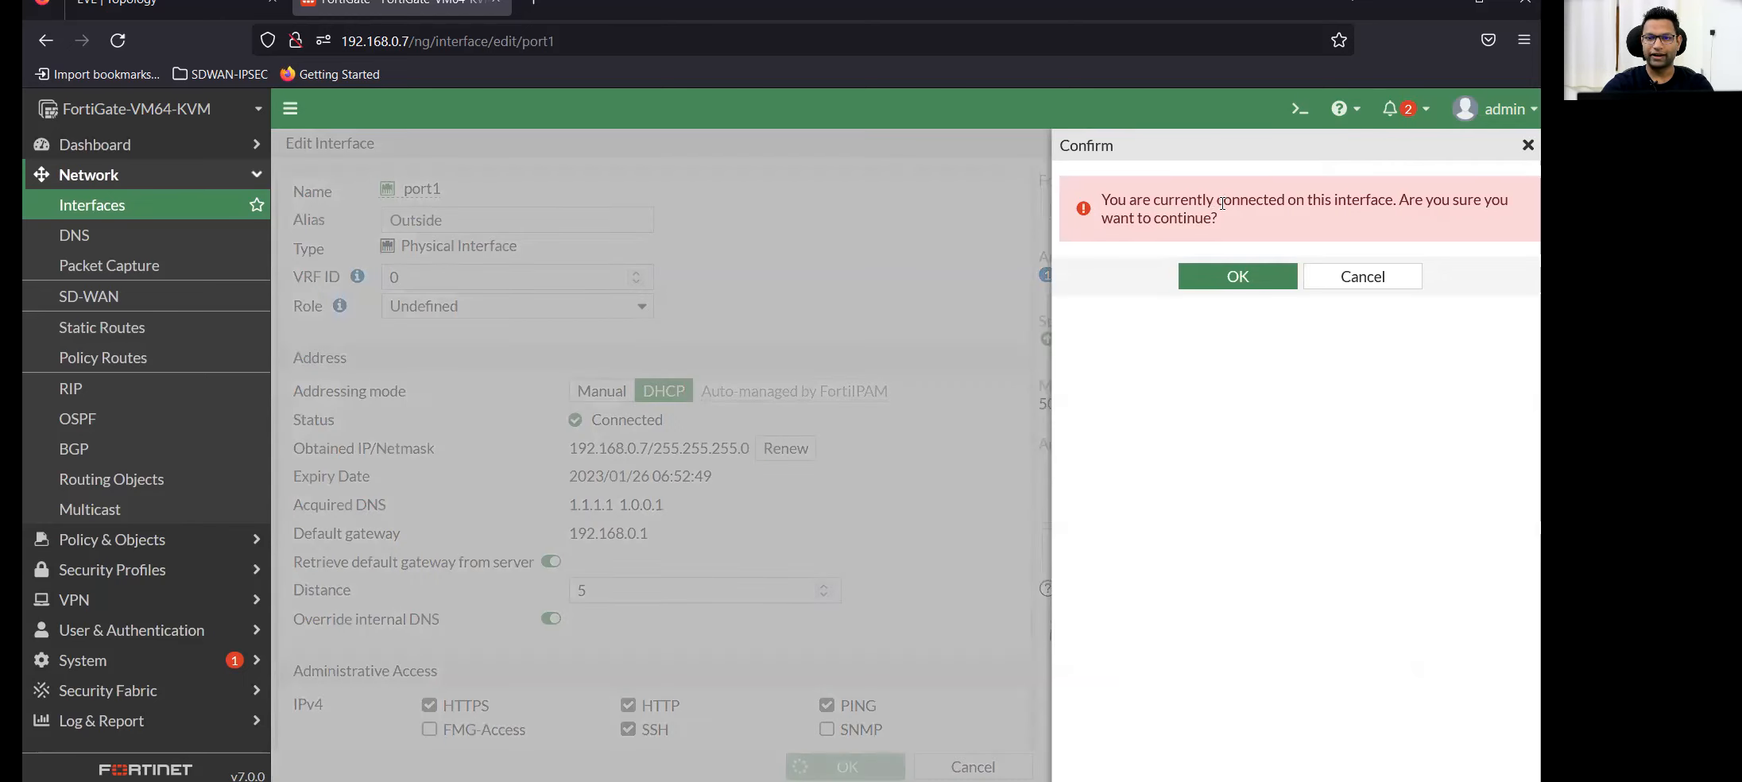
left_click_drag(1223, 204, 1431, 217)
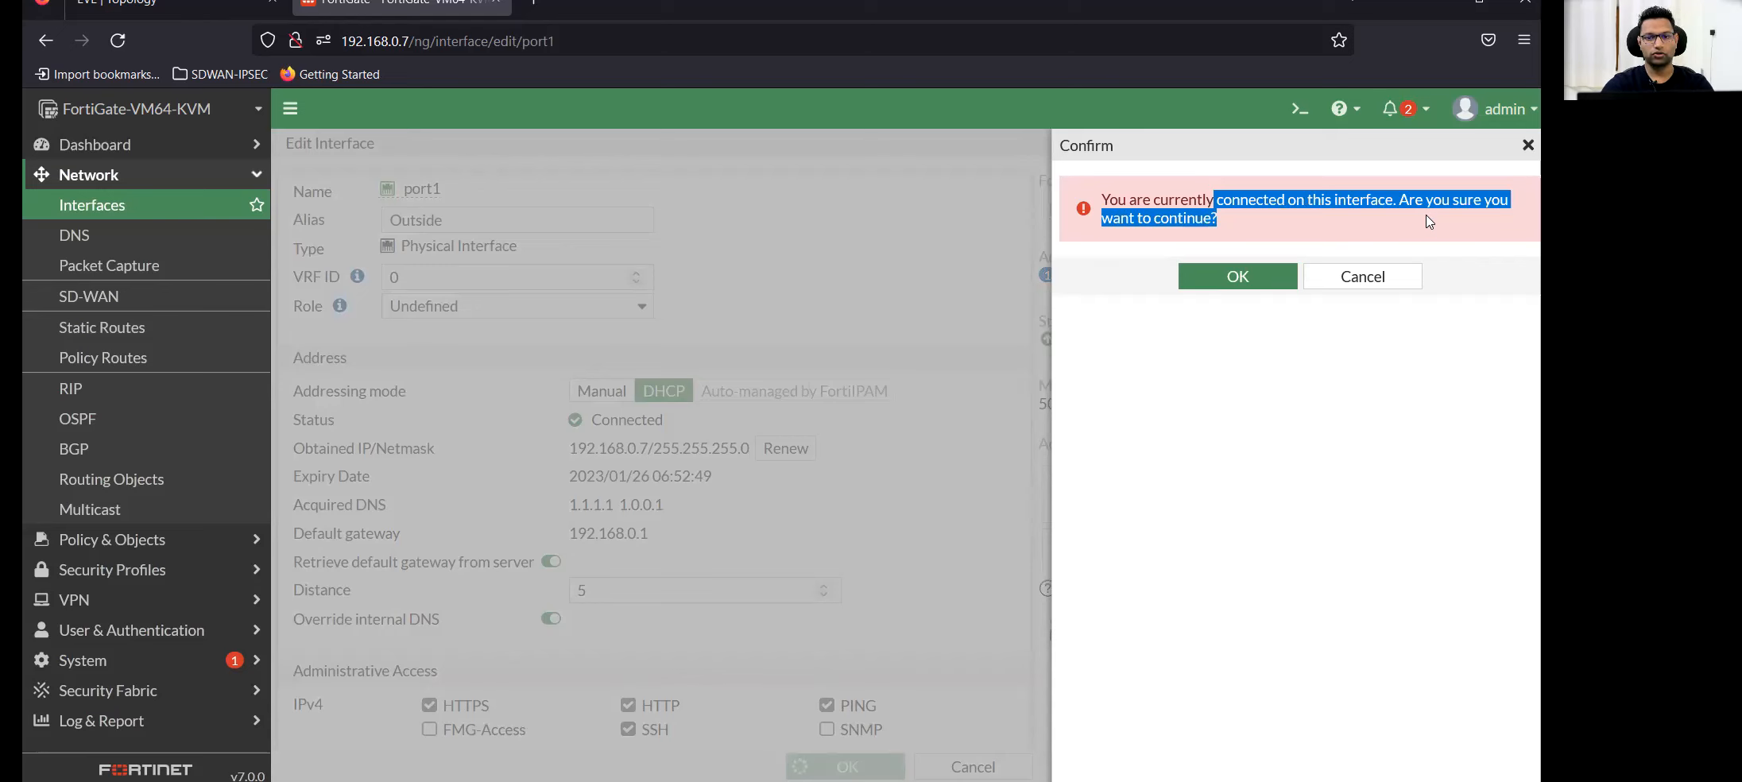
left_click(1239, 278)
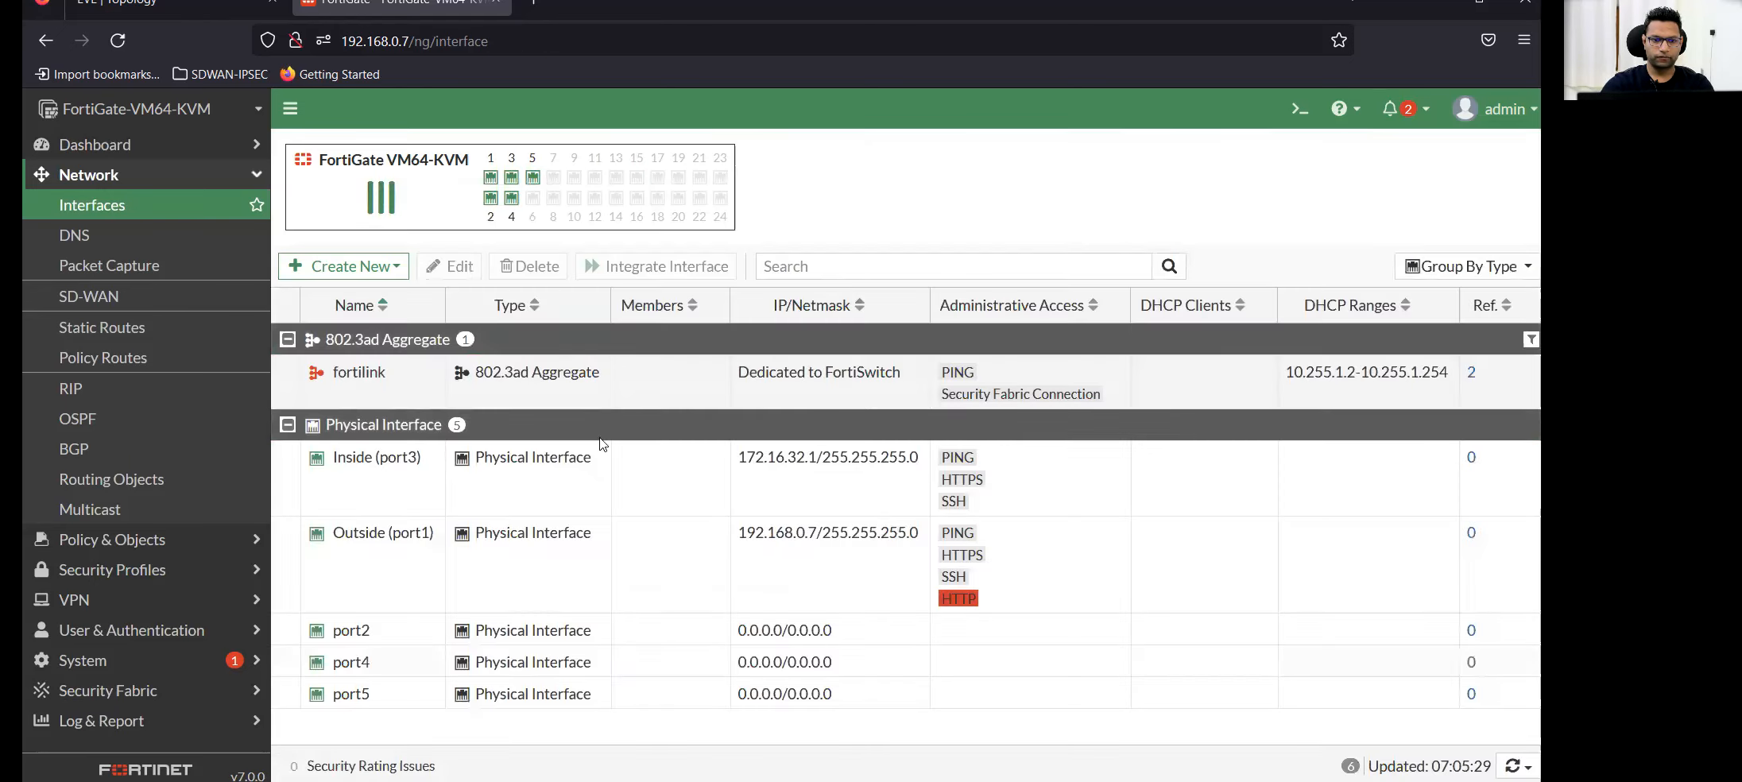
Review the Outside interface entry, the Interface Config topics in the Basic Setup mind map, and the lab topology.
left_click(391, 574)
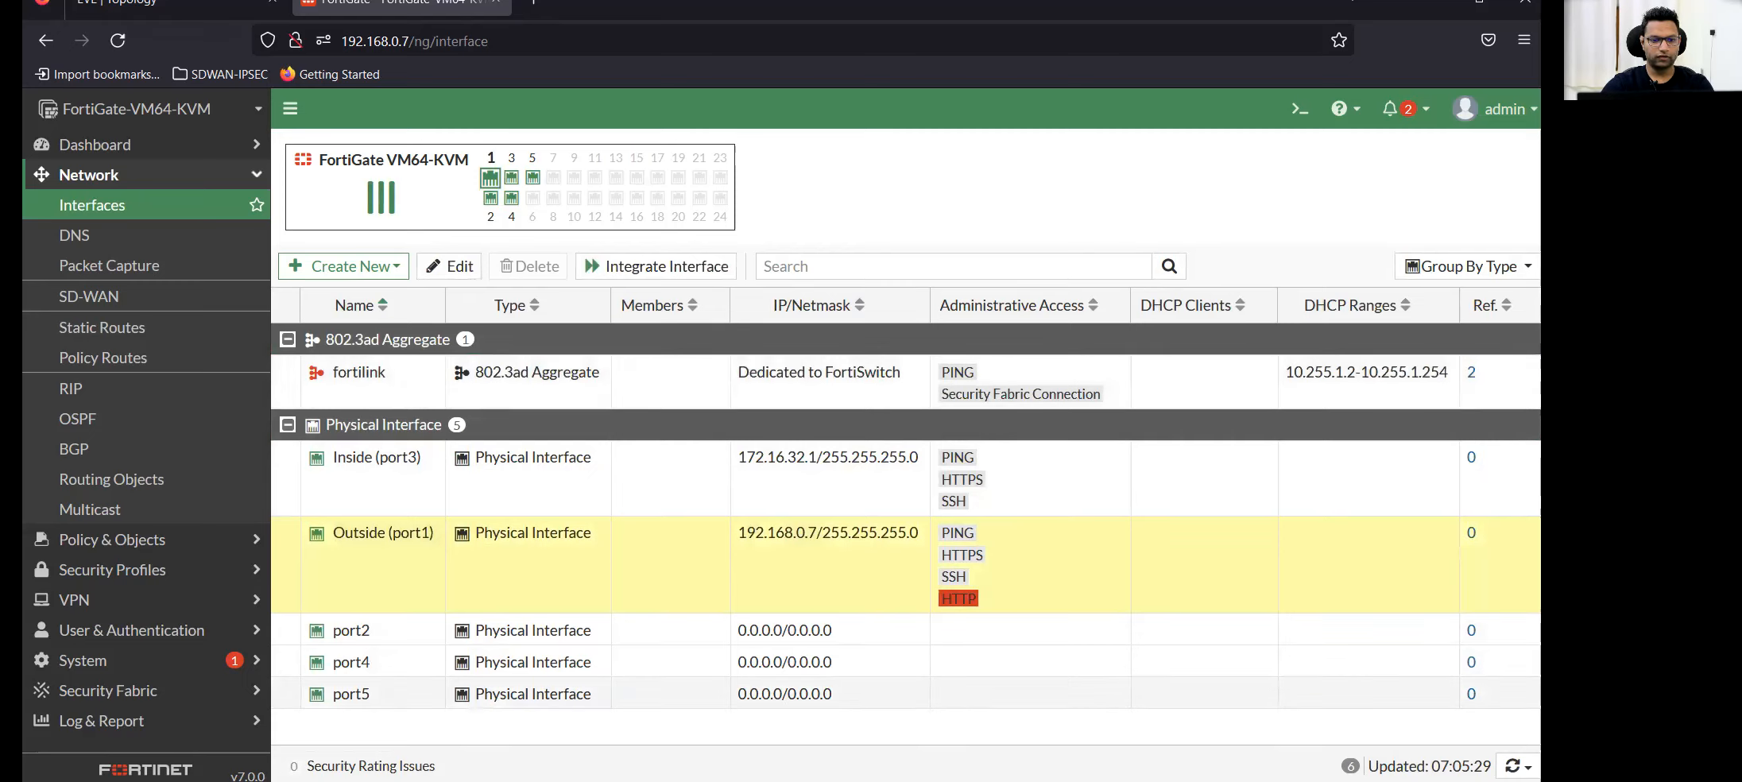
key("alt+Tab")
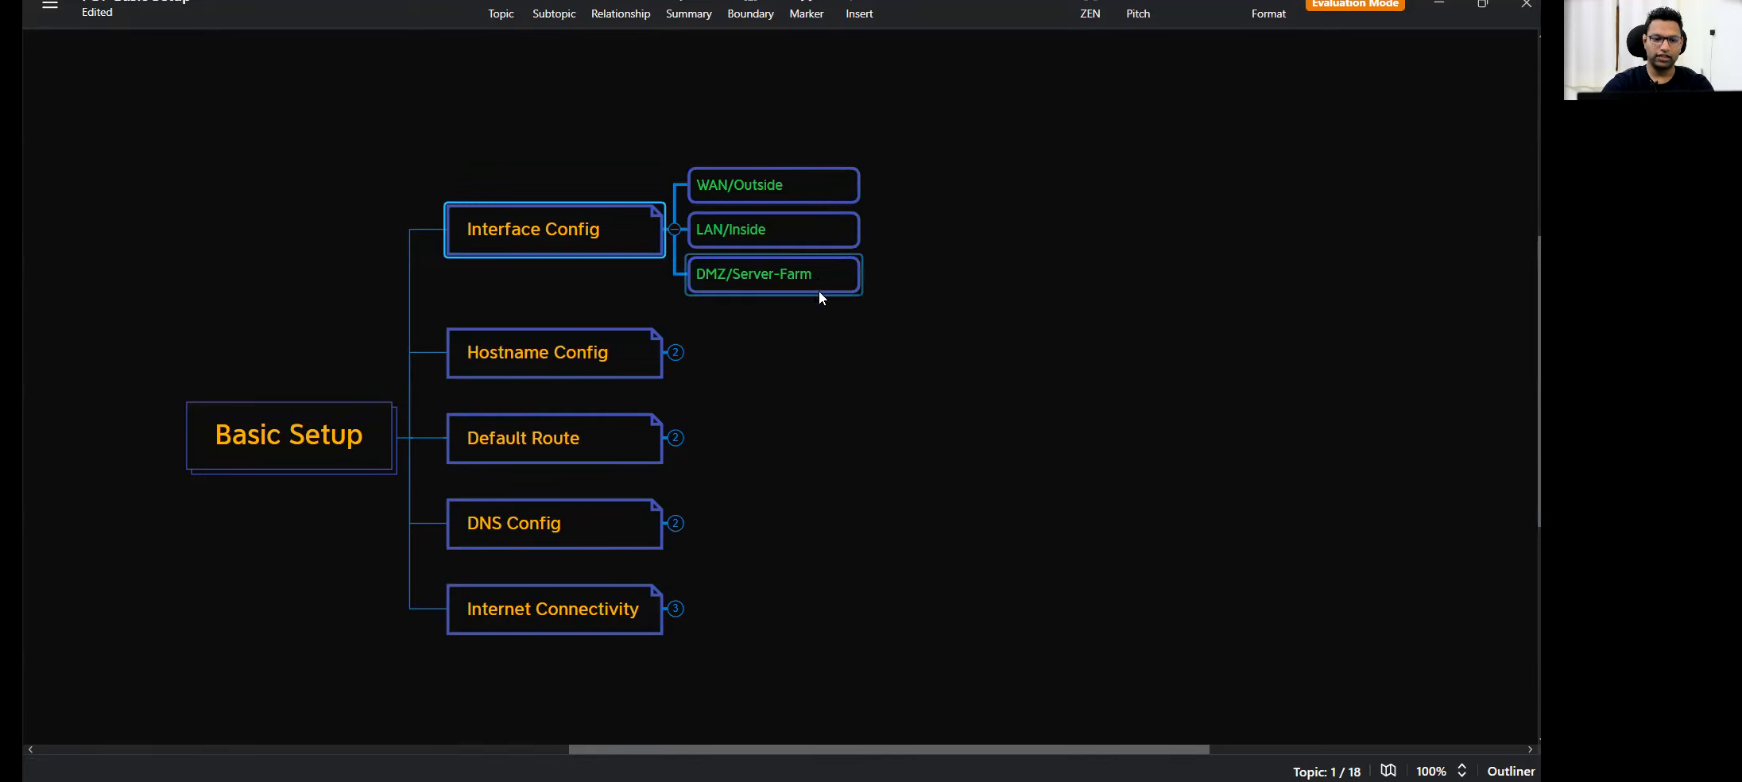
key("alt+Tab")
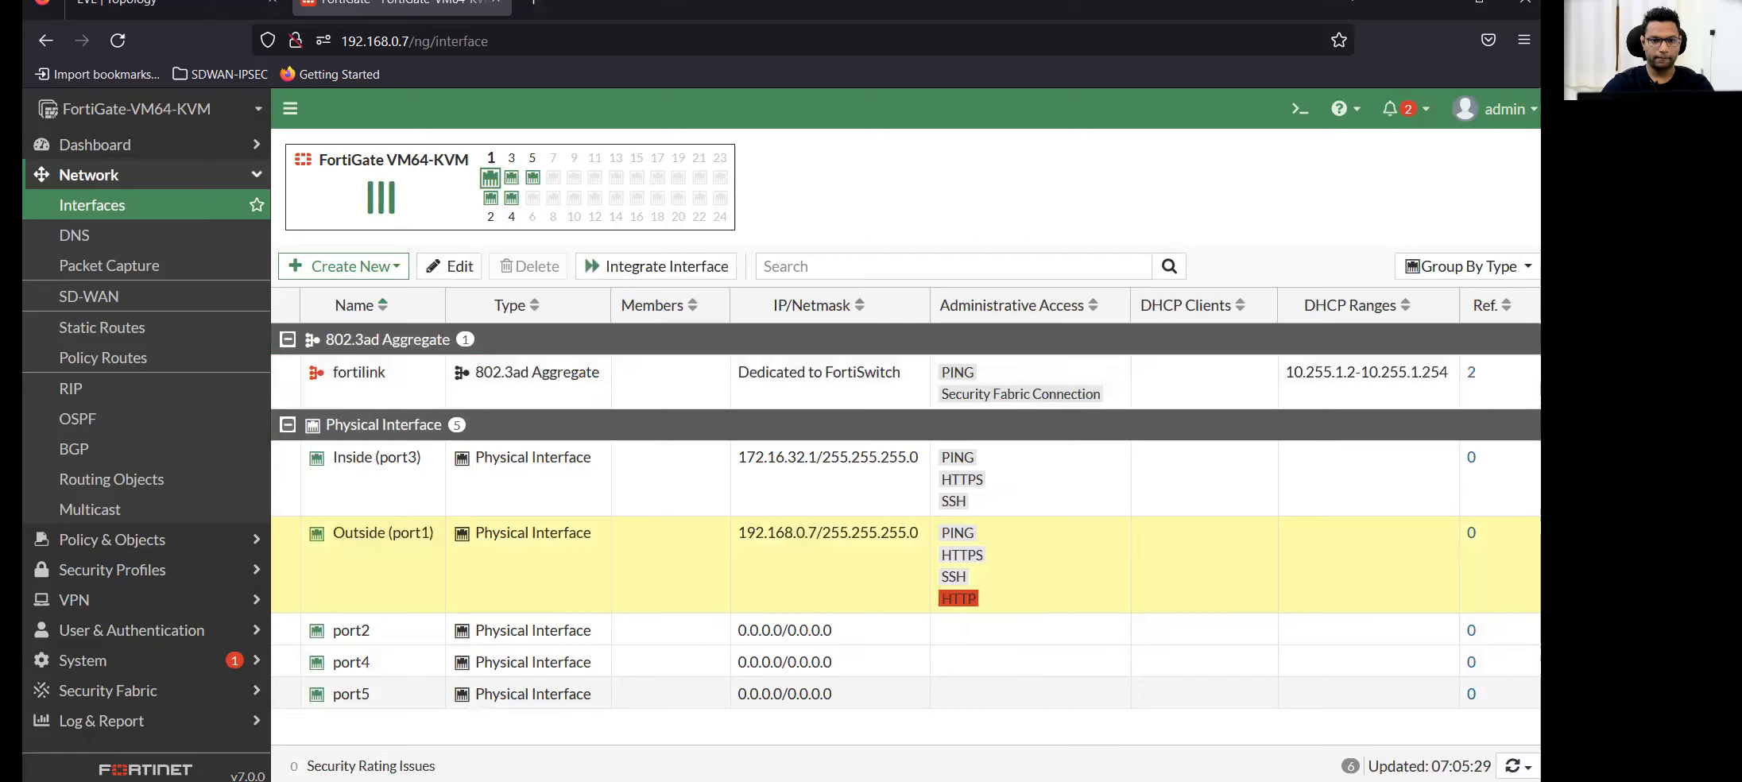
left_click(208, 6)
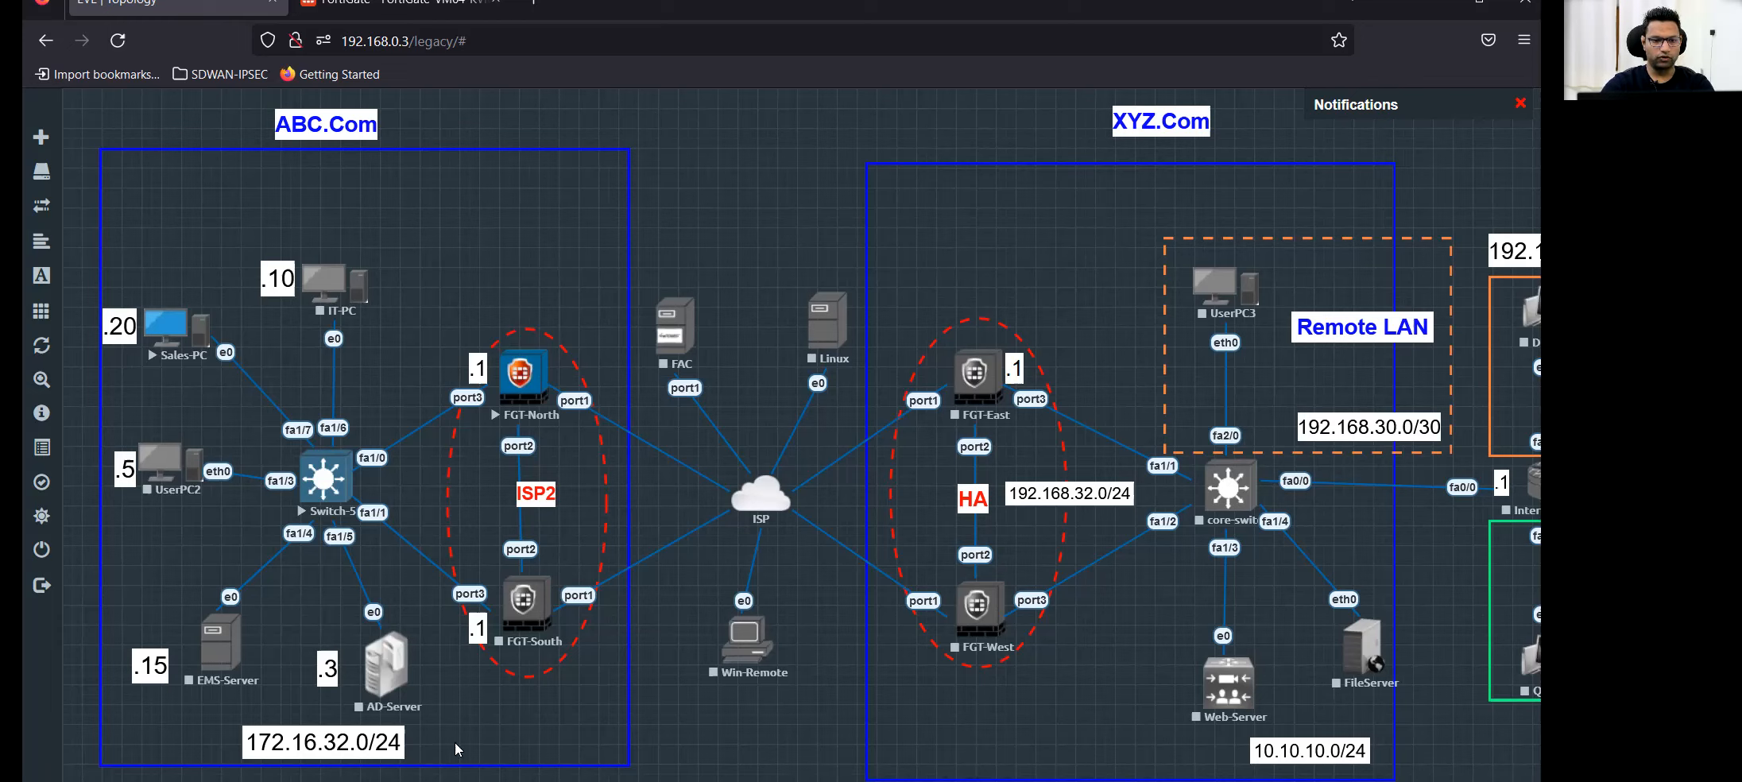
Switch to the Basic Setup mind map, expand the Hostname Config topic and collapse Interface Config.
key("alt+Tab")
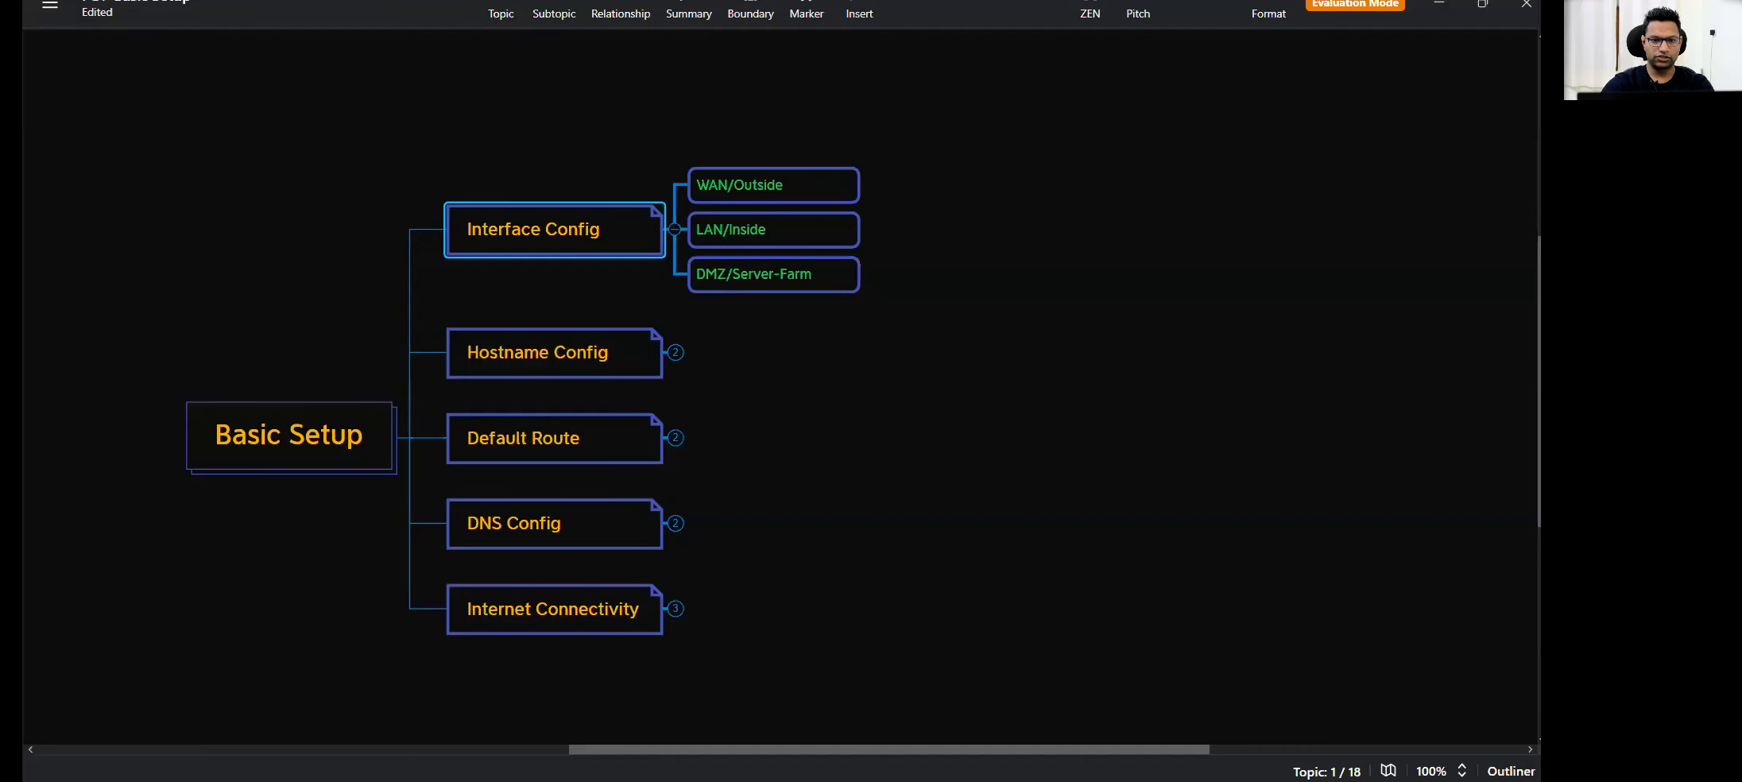
left_click(675, 353)
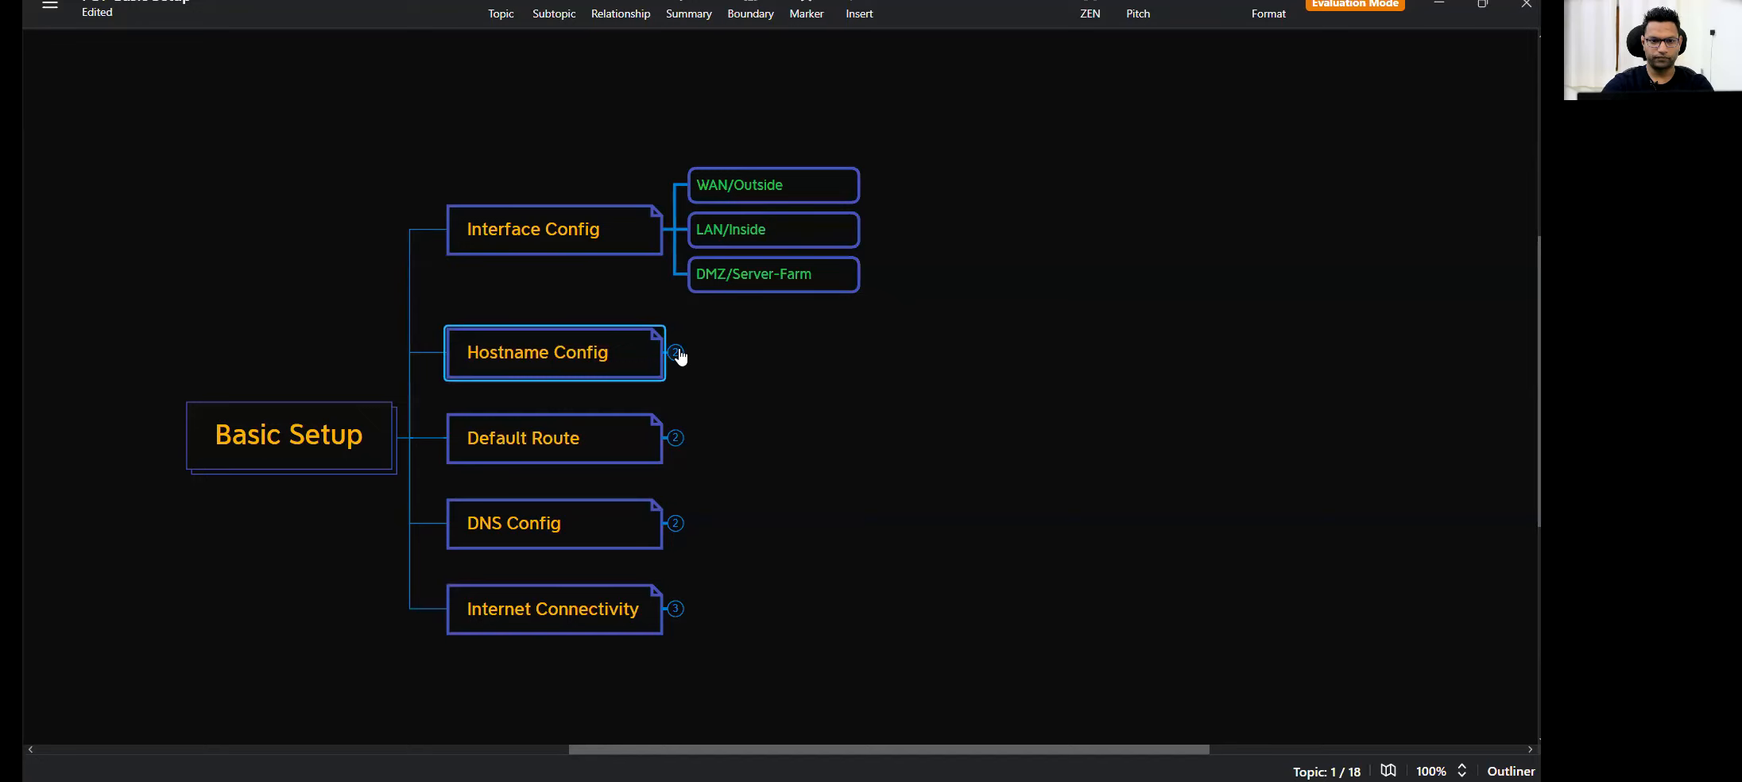
left_click(675, 233)
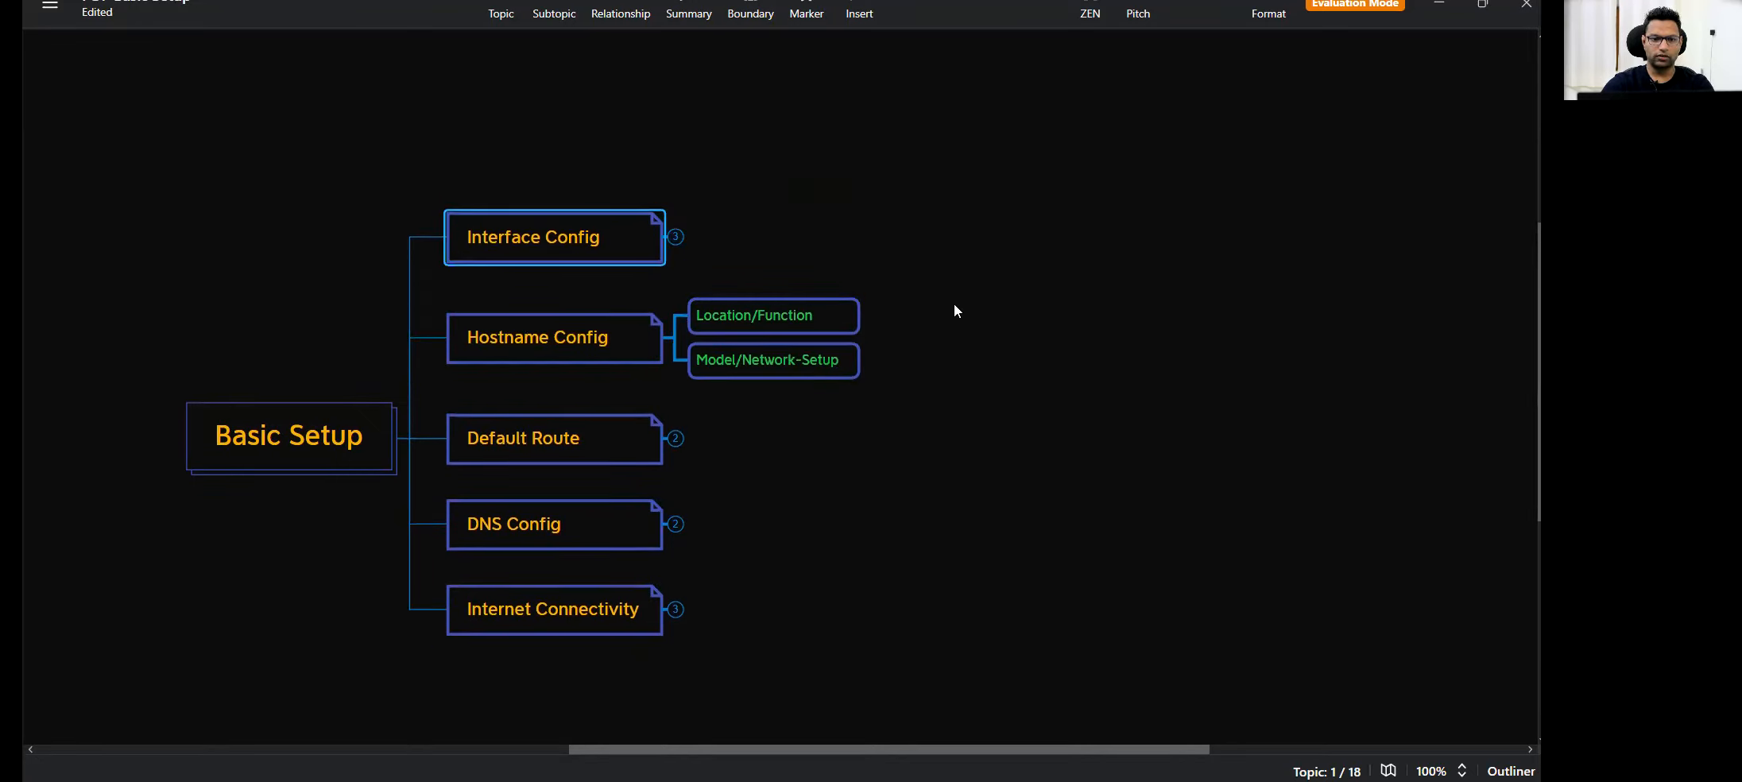